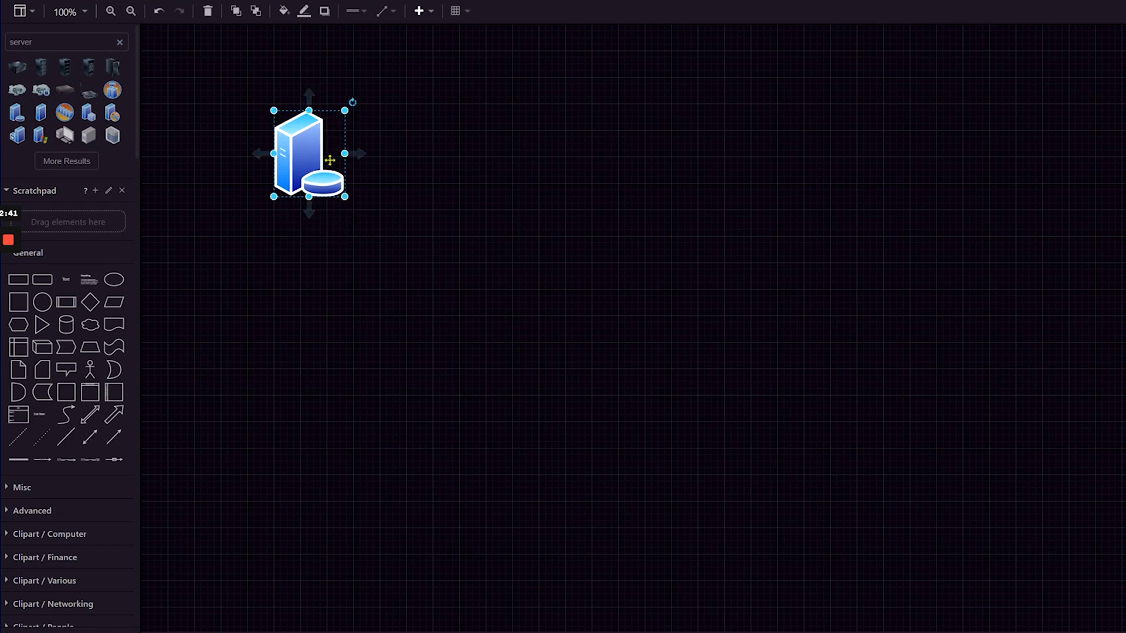
Step: Add a text label reading 'Windows Server' above the server icon
left_click(245, 132)
double_click(293, 86)
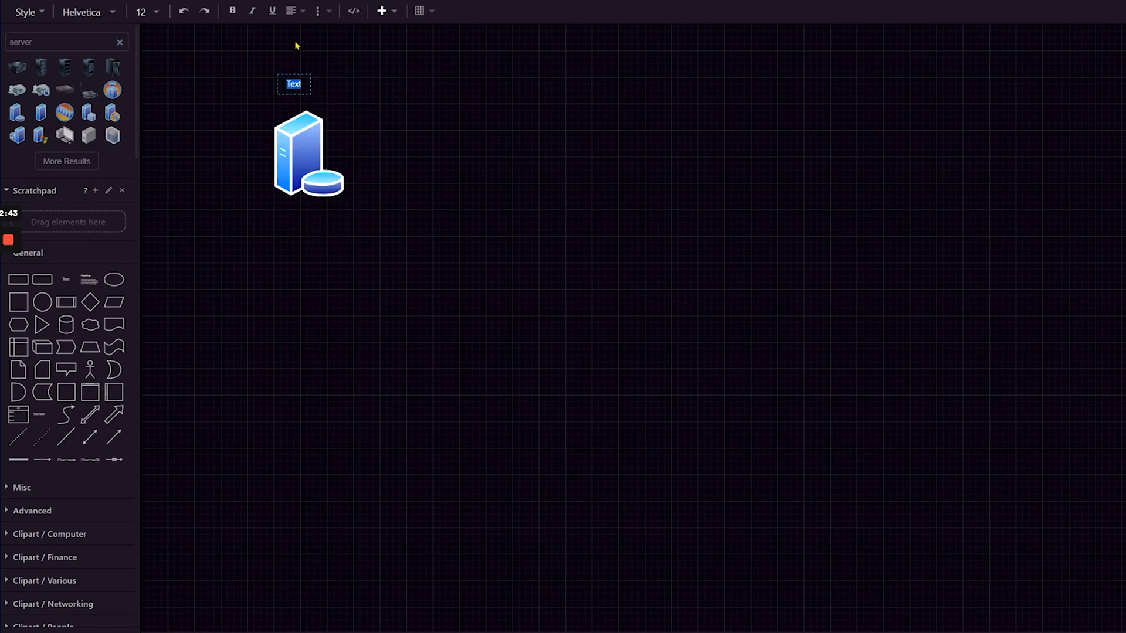
type("W")
key("Caps_Lock")
type("indows")
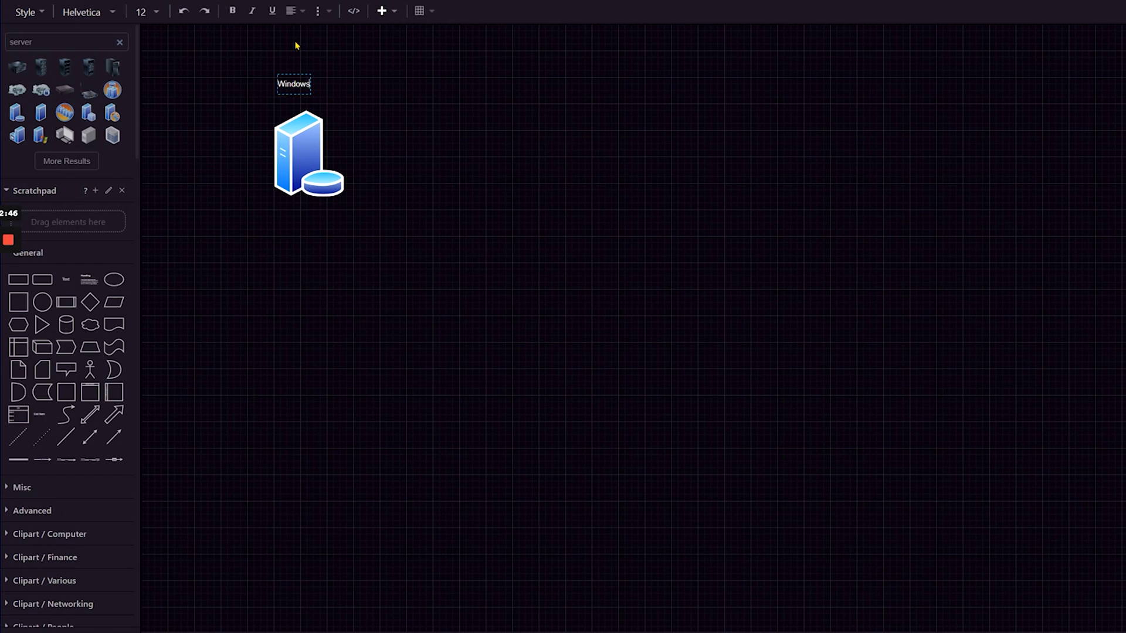
key("Caps_Lock")
type("S")
key("Caps_Lock")
type("erver")
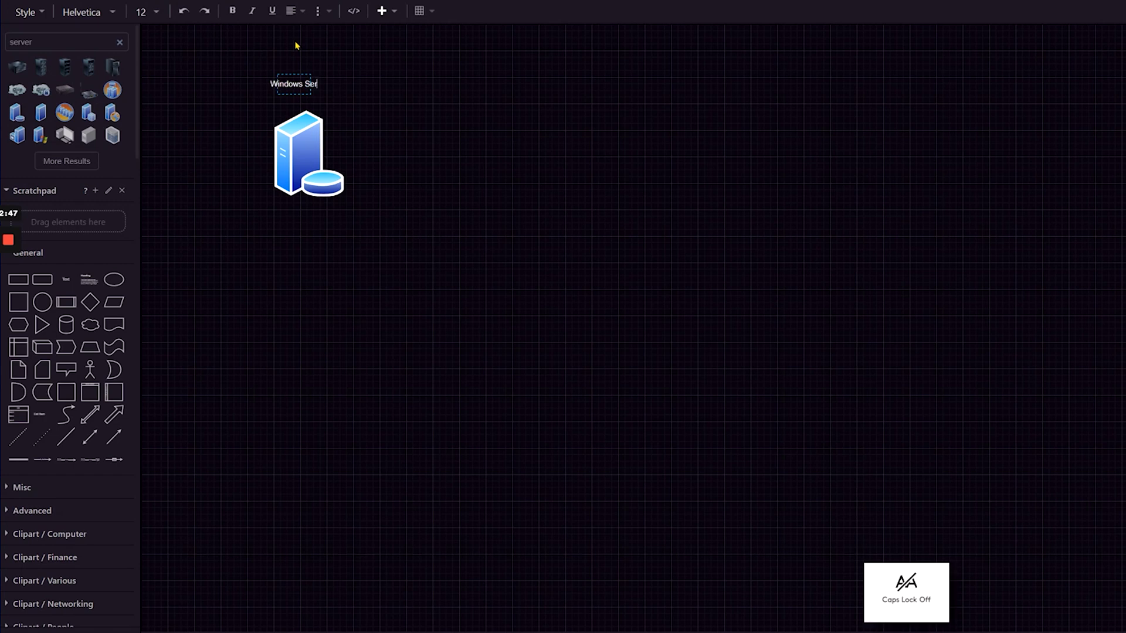
left_click(296, 45)
Step: Centre the Windows Server label over the icon and shift the server slightly right beneath it
left_click_drag(309, 83, 332, 92)
left_click(422, 144)
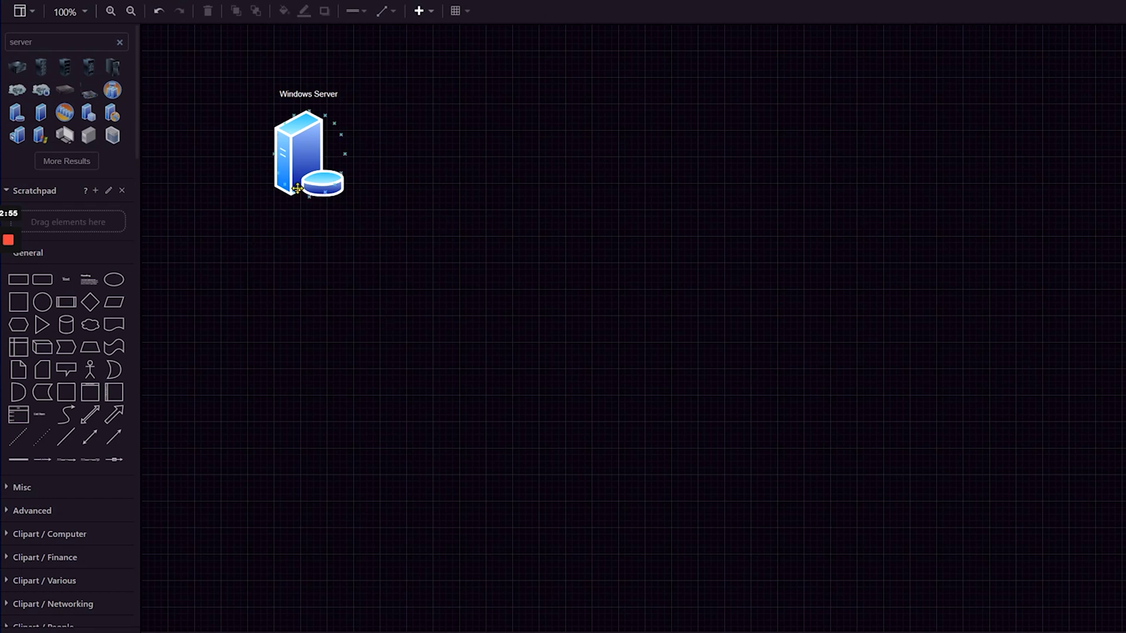
left_click_drag(297, 171, 304, 165)
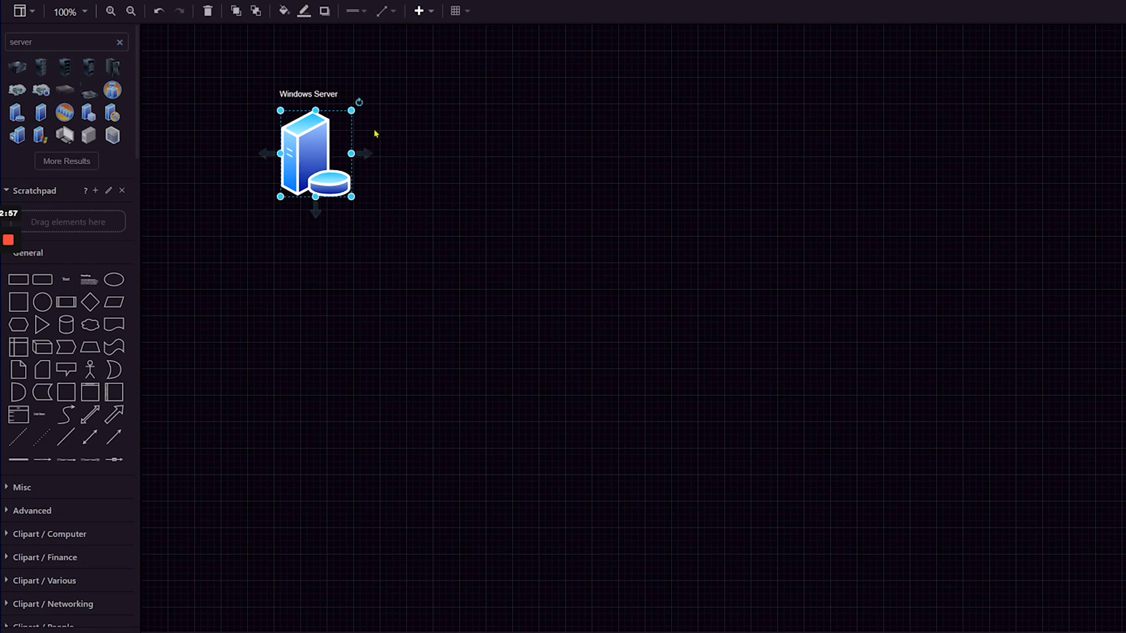
left_click(590, 160)
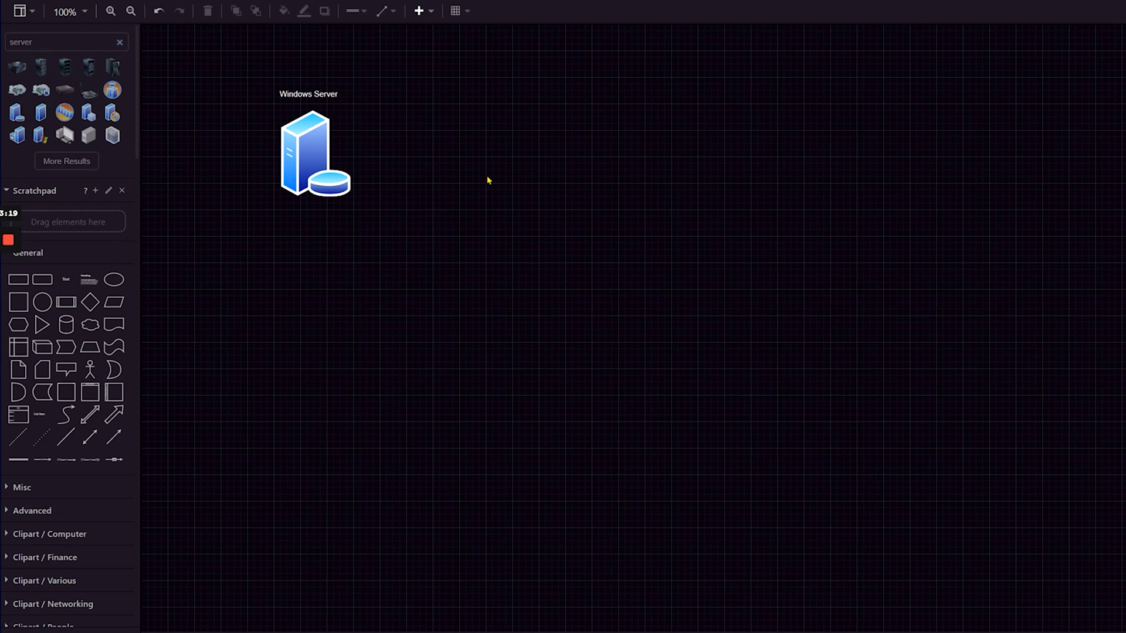
double_click(45, 43)
Step: Search shapes for 'workstations' and place one workstation computer below the server
type("workstations")
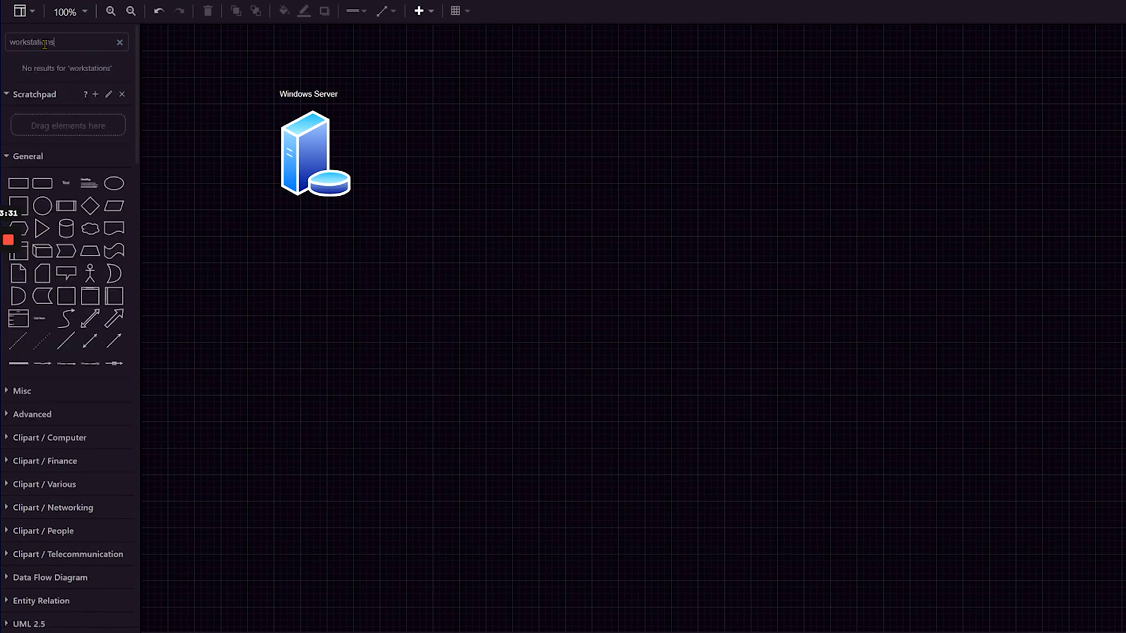
key("Return")
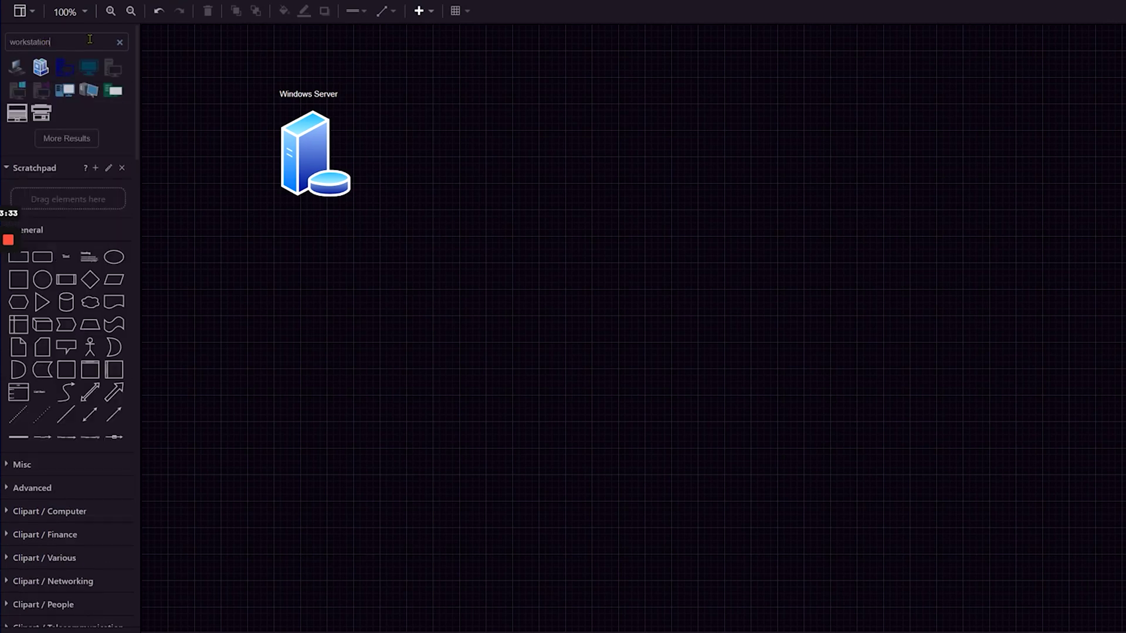
left_click_drag(17, 69, 472, 302)
left_click(498, 357)
Step: Copy and duplicate the workstation into a row of four at the same height
left_click(454, 343)
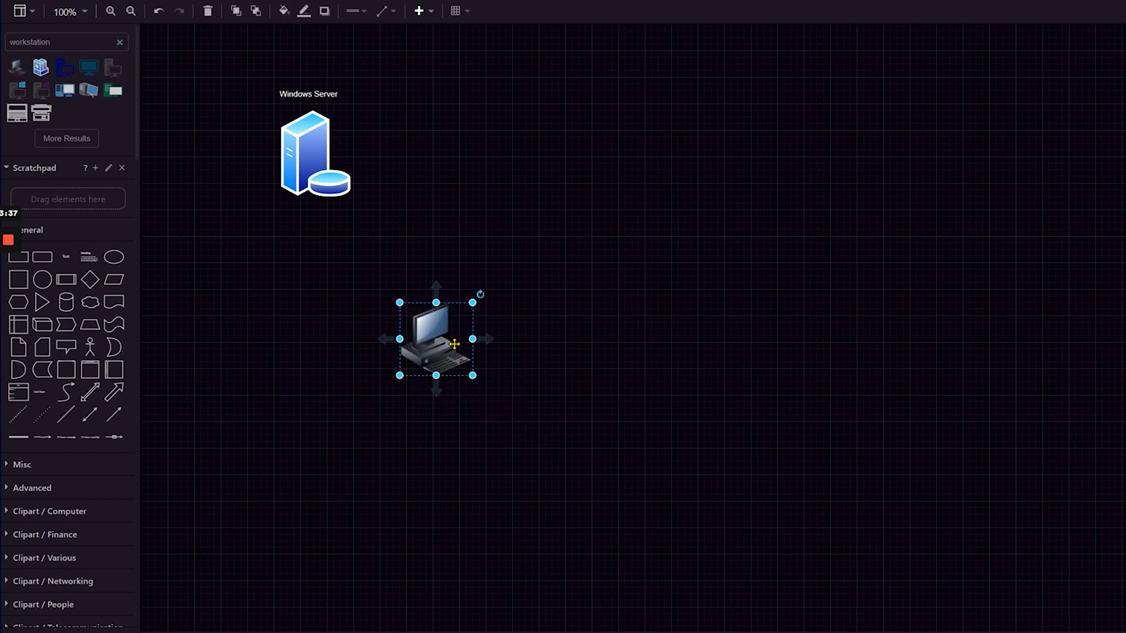
left_click_drag(455, 342, 785, 352)
key("ctrl+d")
left_click_drag(661, 352, 672, 351)
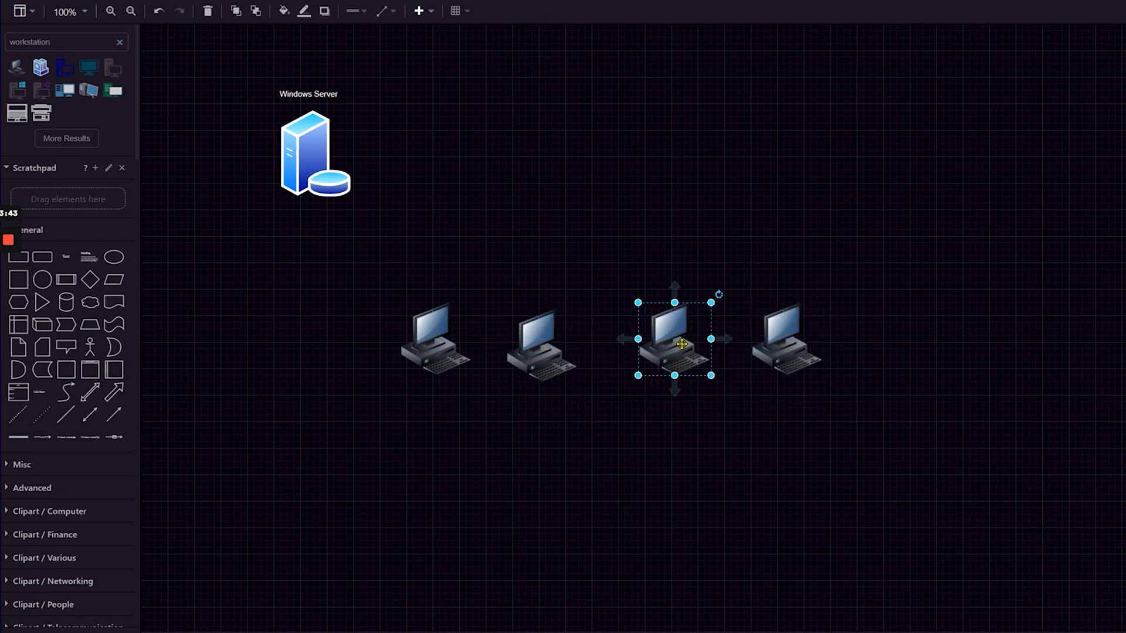
left_click_drag(551, 363, 559, 352)
left_click_drag(660, 355, 660, 348)
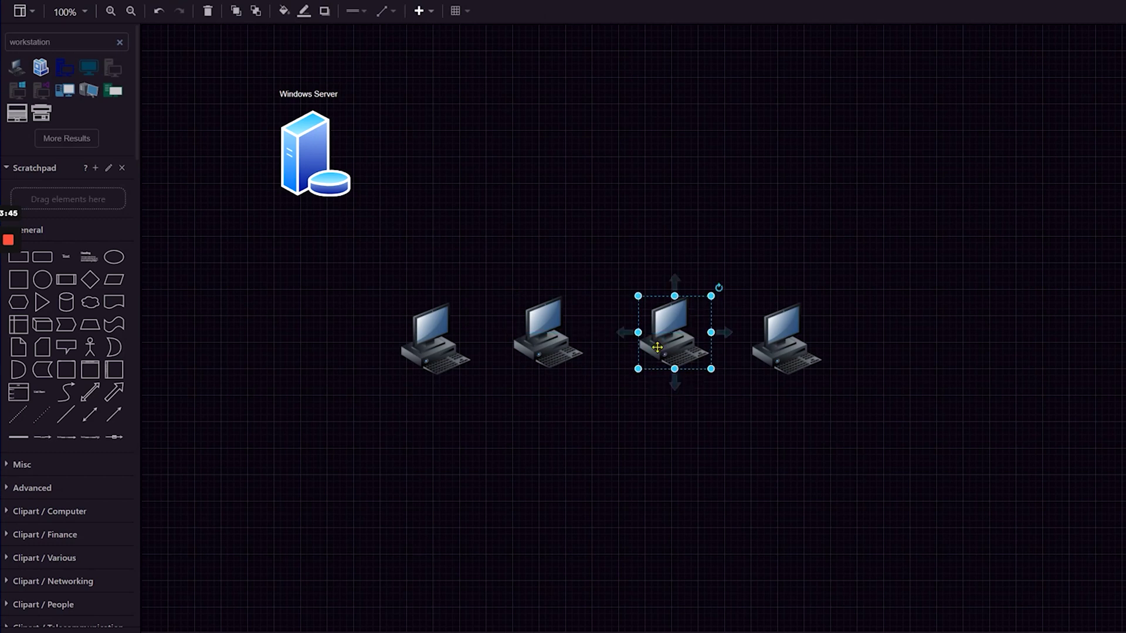
left_click_drag(423, 353, 423, 347)
left_click(829, 465)
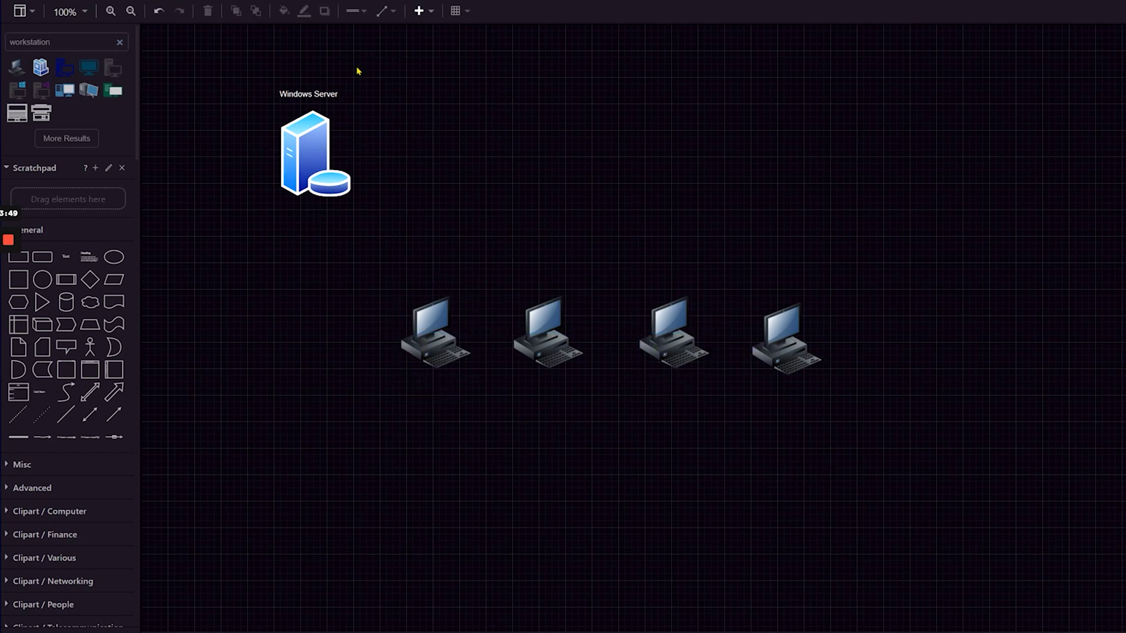
Step: Adjust the workstation positions so the four sit evenly spaced in the row
left_click(434, 335)
left_click(553, 333)
left_click_drag(762, 347, 801, 334)
left_click_drag(674, 331, 680, 331)
left_click(721, 245)
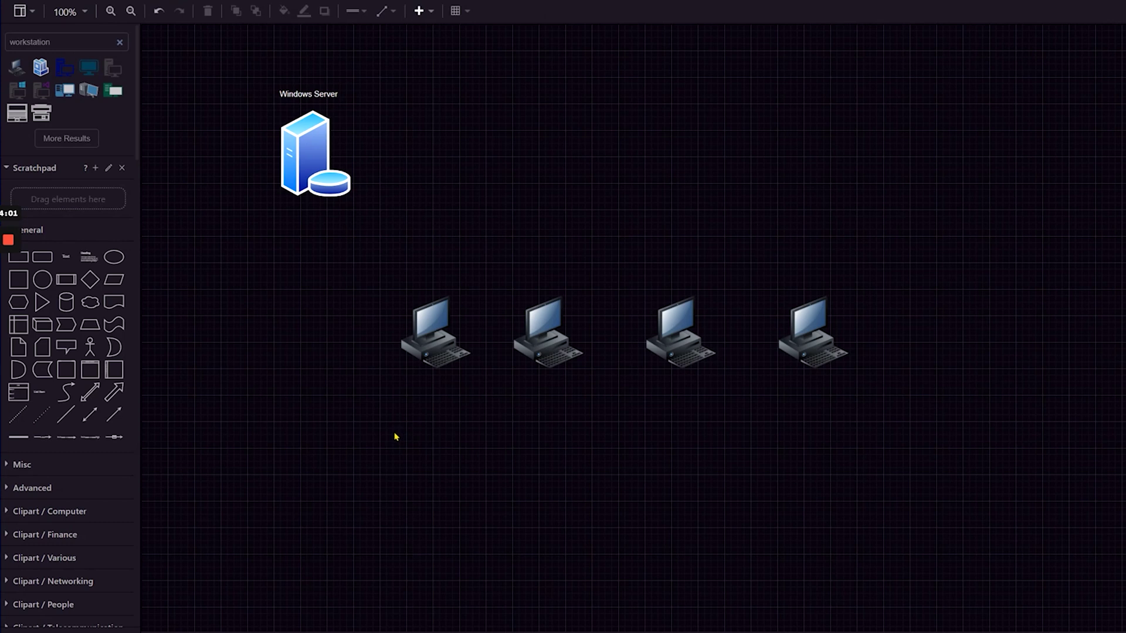
left_click_drag(434, 342, 409, 342)
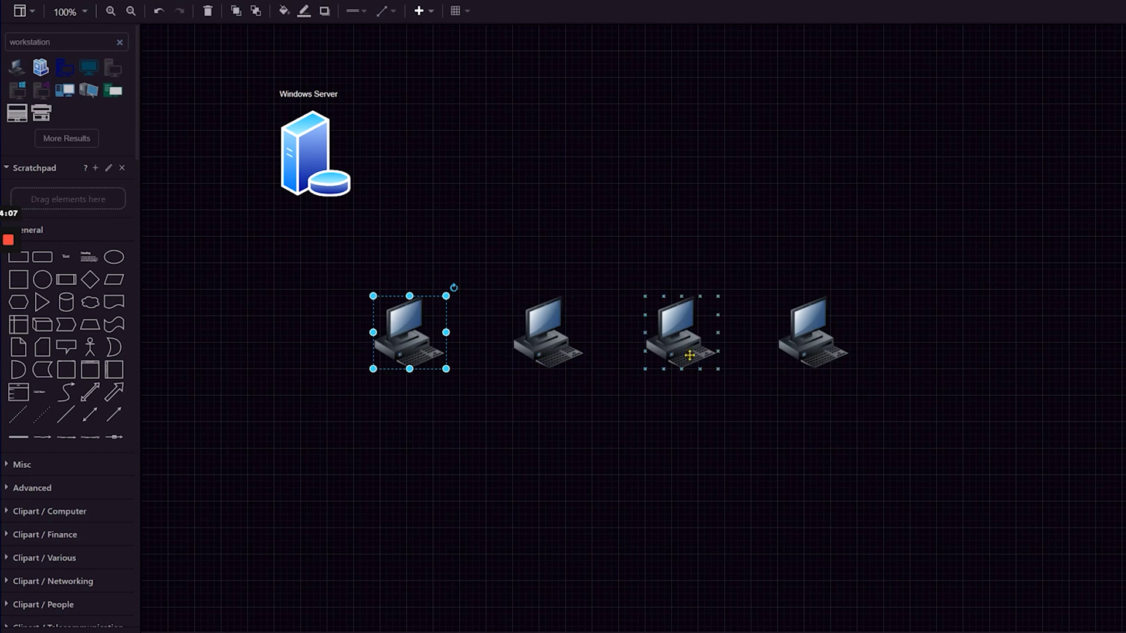
Step: Add a 'CEO' text label beneath the first workstation
left_click(988, 484)
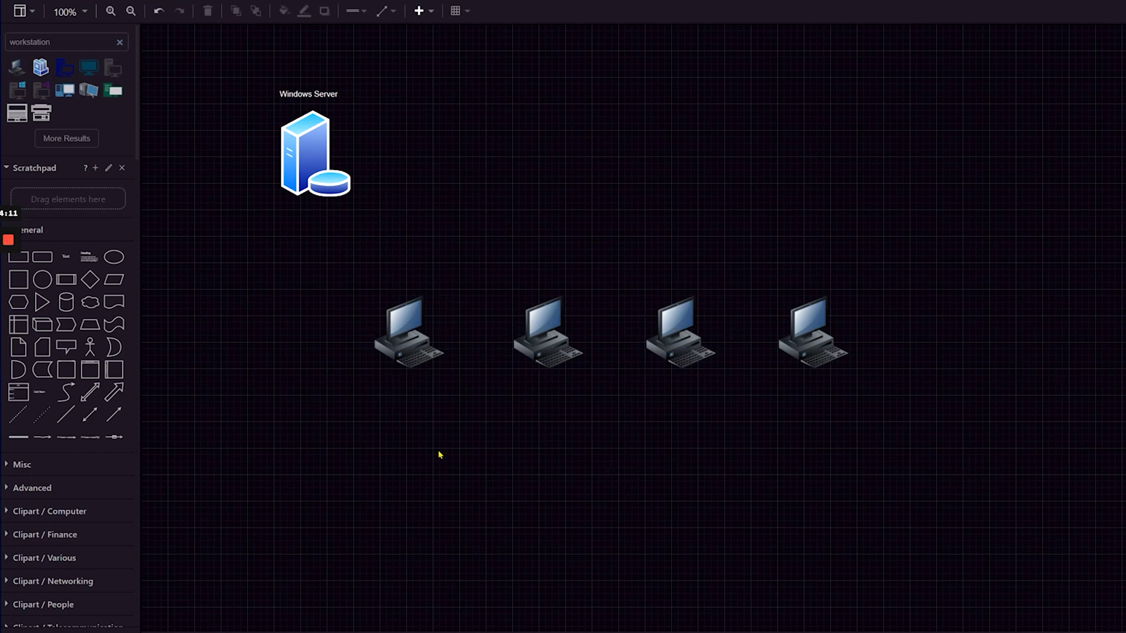
double_click(390, 398)
type("CE")
key("Caps_Lock")
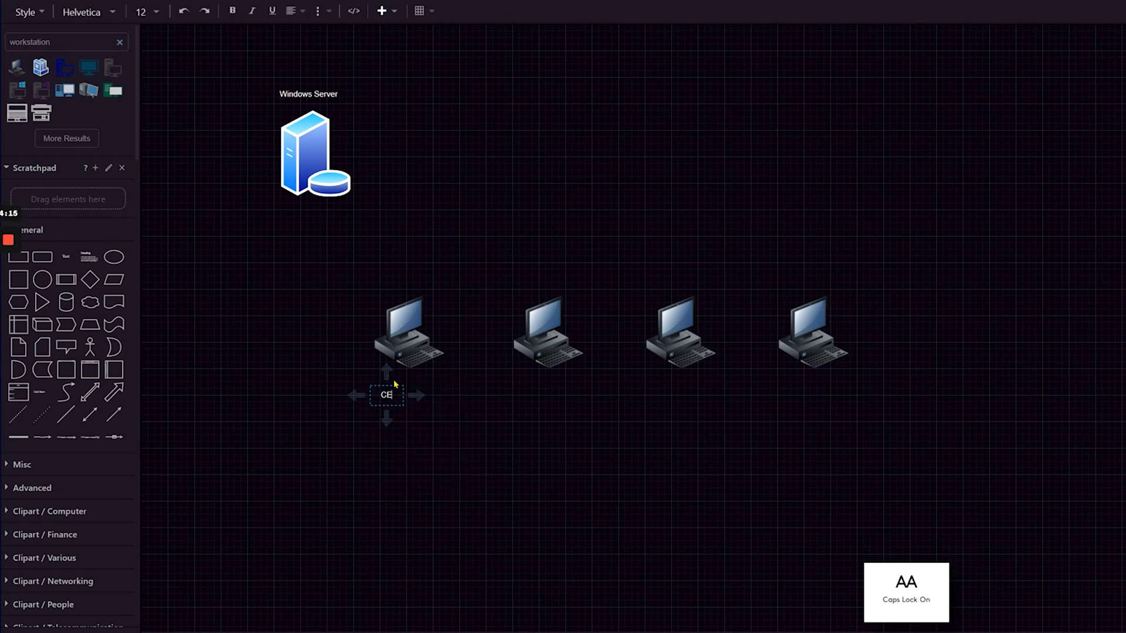
left_click(438, 462)
left_click_drag(386, 395, 403, 411)
Step: Add a 'Manager' text label beneath the second workstation
double_click(549, 402)
left_click(545, 404)
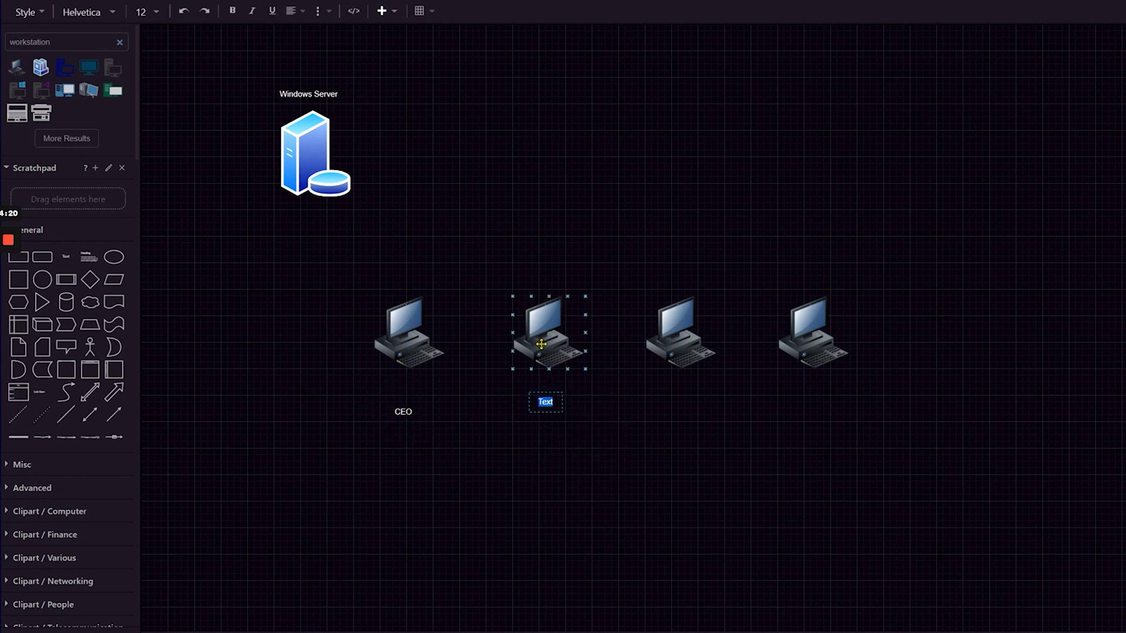
key("Caps_Lock")
key("Caps_Lock")
type("MANAGER")
key("BackSpace")
key("BackSpace")
key("BackSpace")
key("BackSpace")
key("BackSpace")
key("BackSpace")
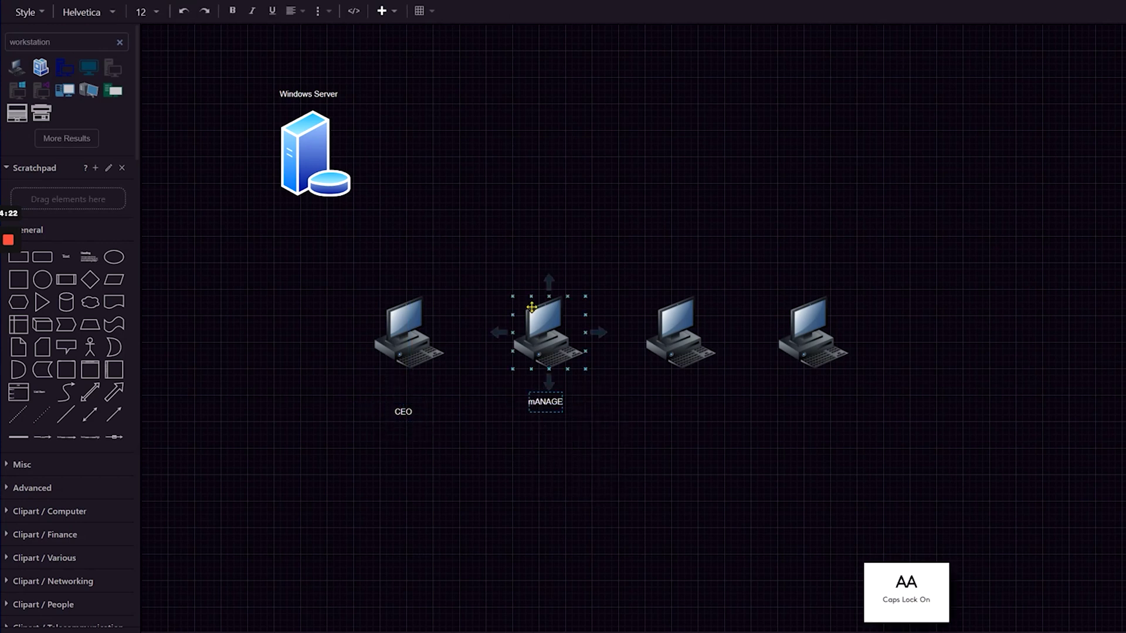
type("A")
key("Caps_Lock")
type("nage")
key("BackSpace")
key("BackSpace")
key("BackSpace")
key("BackSpace")
key("BackSpace")
type("anag")
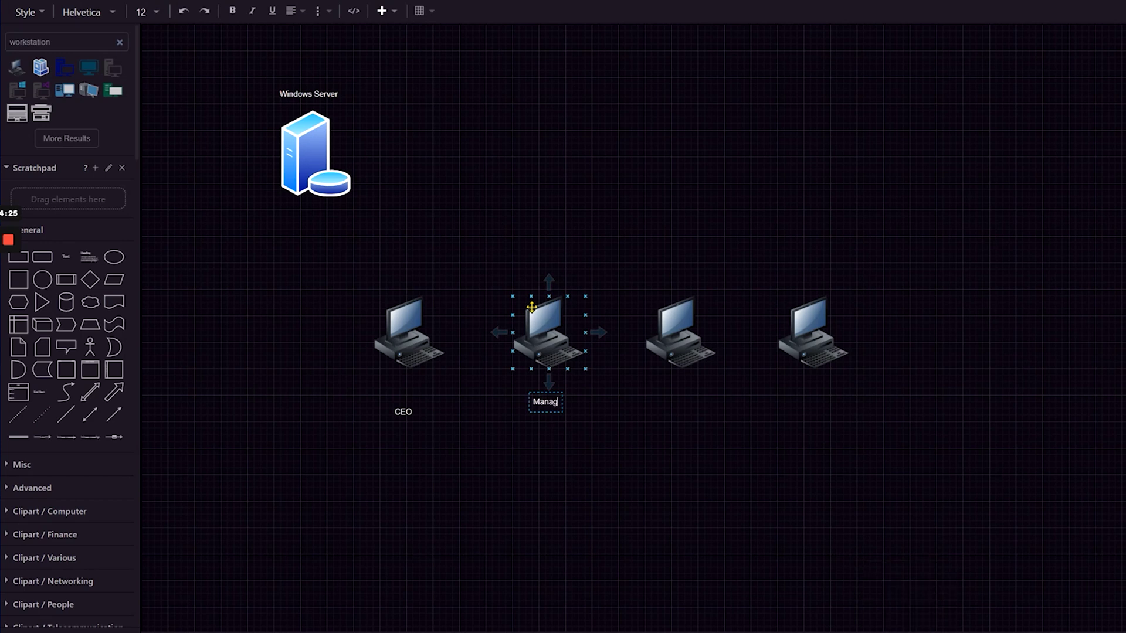
type("er")
left_click(594, 420)
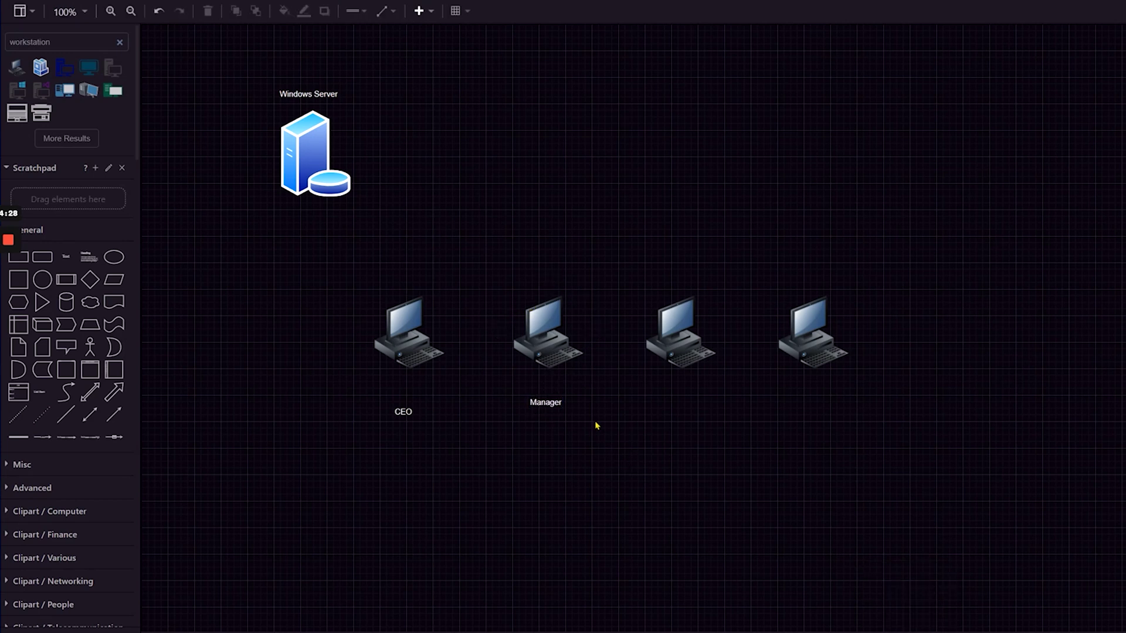
left_click_drag(555, 405, 555, 414)
type("v")
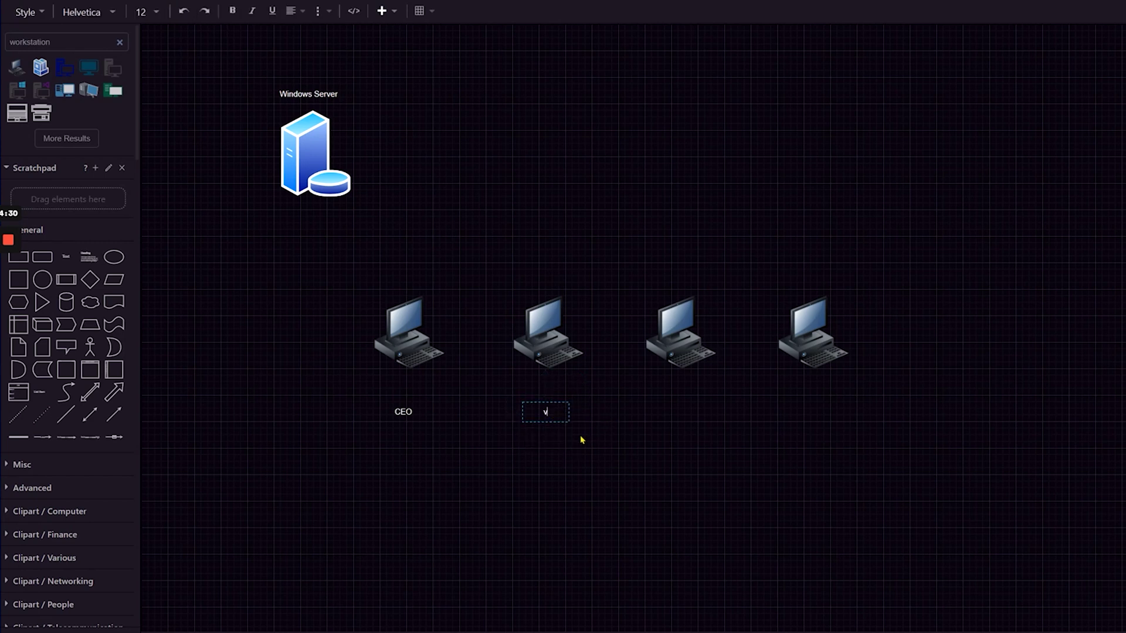
key("Escape")
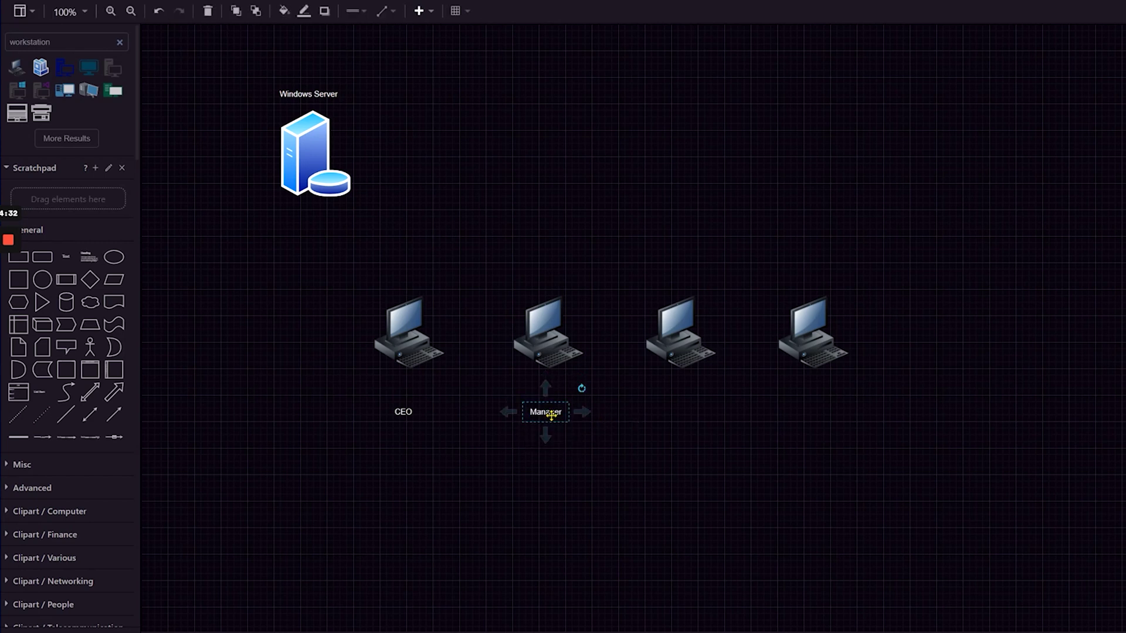
Step: Copy the Manager label under the third workstation, retype it as 'Employee', and align it
left_click_drag(542, 412, 679, 404)
double_click(682, 409)
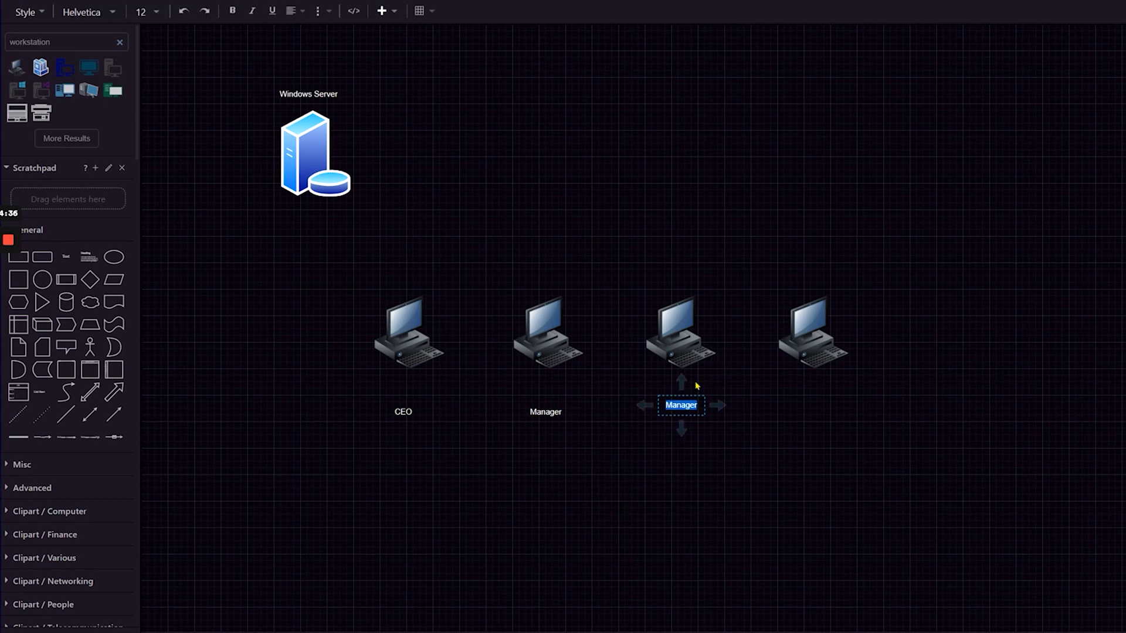
key("Caps_Lock")
type("E")
key("Caps_Lock")
type("mployee")
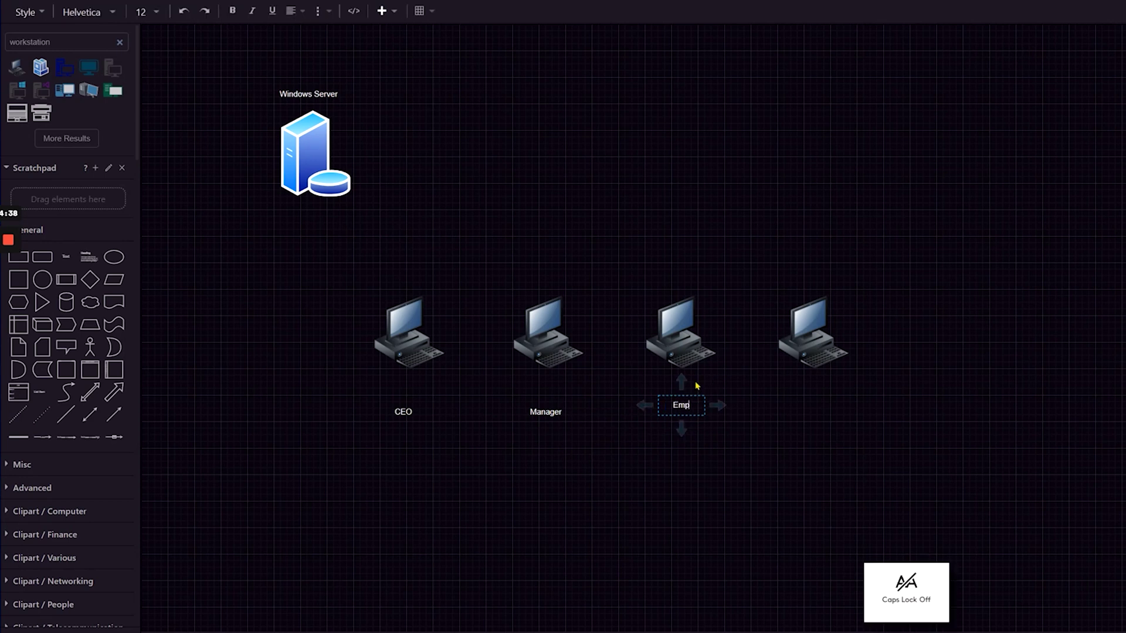
left_click(710, 436)
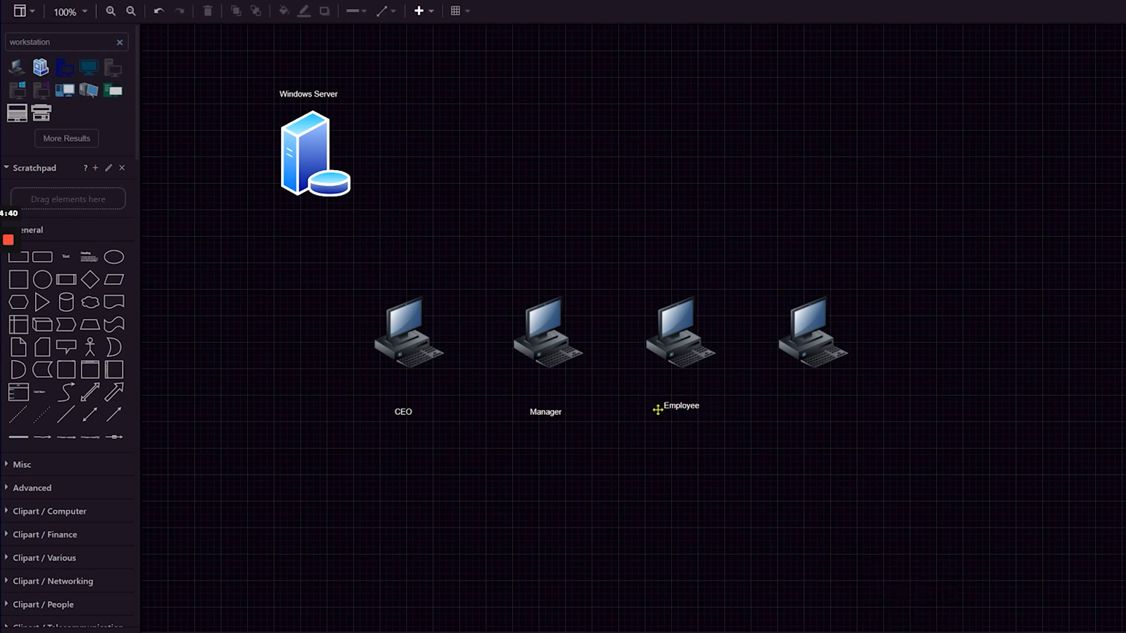
left_click_drag(658, 407, 679, 414)
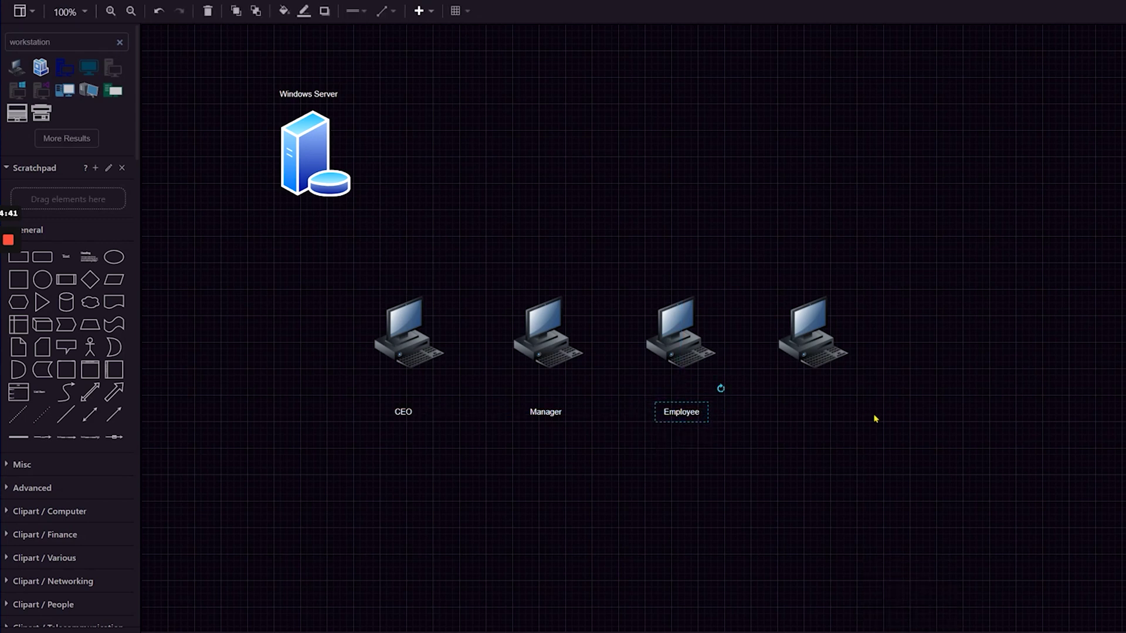
Step: Add an 'Intern' label under the fourth workstation and line it up with the CEO label
double_click(810, 410)
key("Caps_Lock")
type("I")
key("Caps_Lock")
type("ntern")
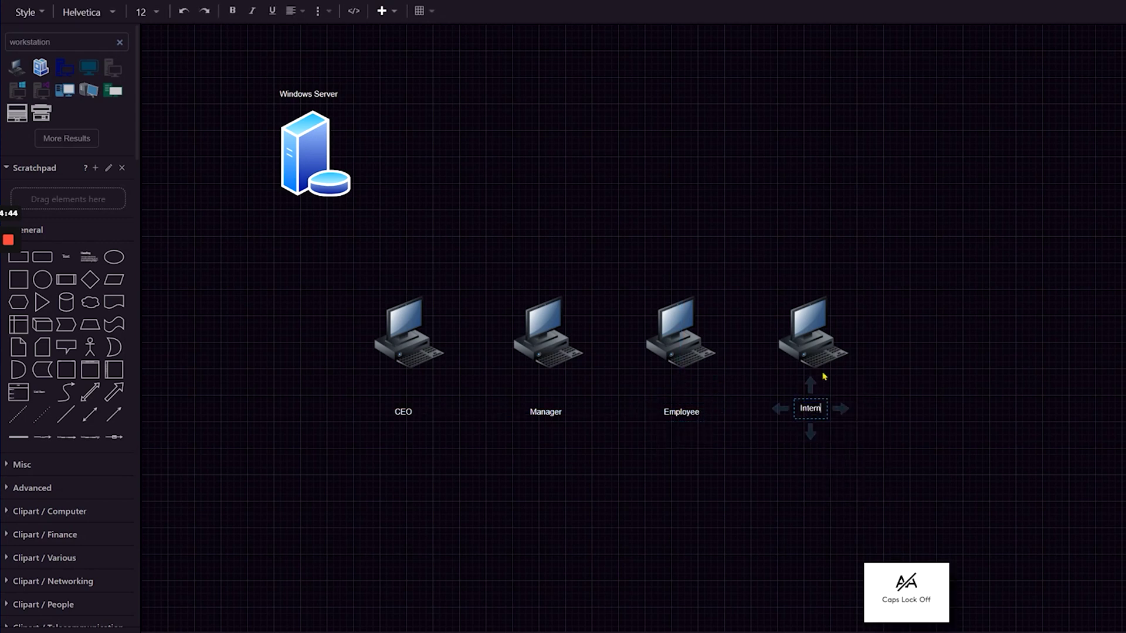
left_click(855, 422)
left_click_drag(809, 410, 815, 415)
left_click_drag(403, 411, 404, 409)
left_click(467, 432)
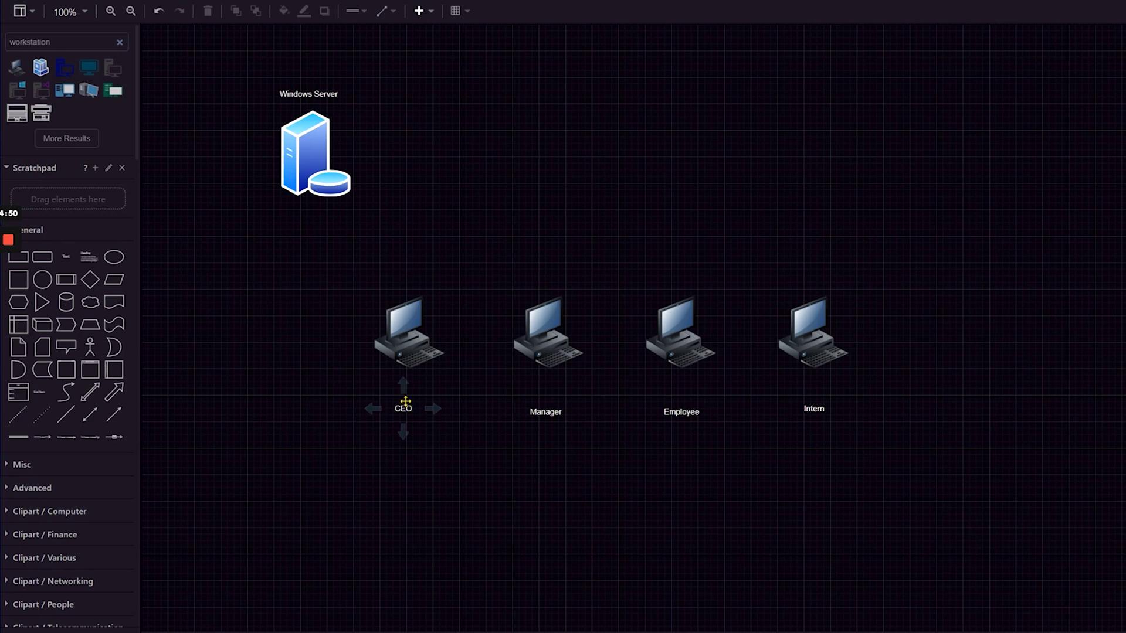
Step: Connect the CEO workstation to Windows Server and delete the duplicate connector
left_click(410, 365)
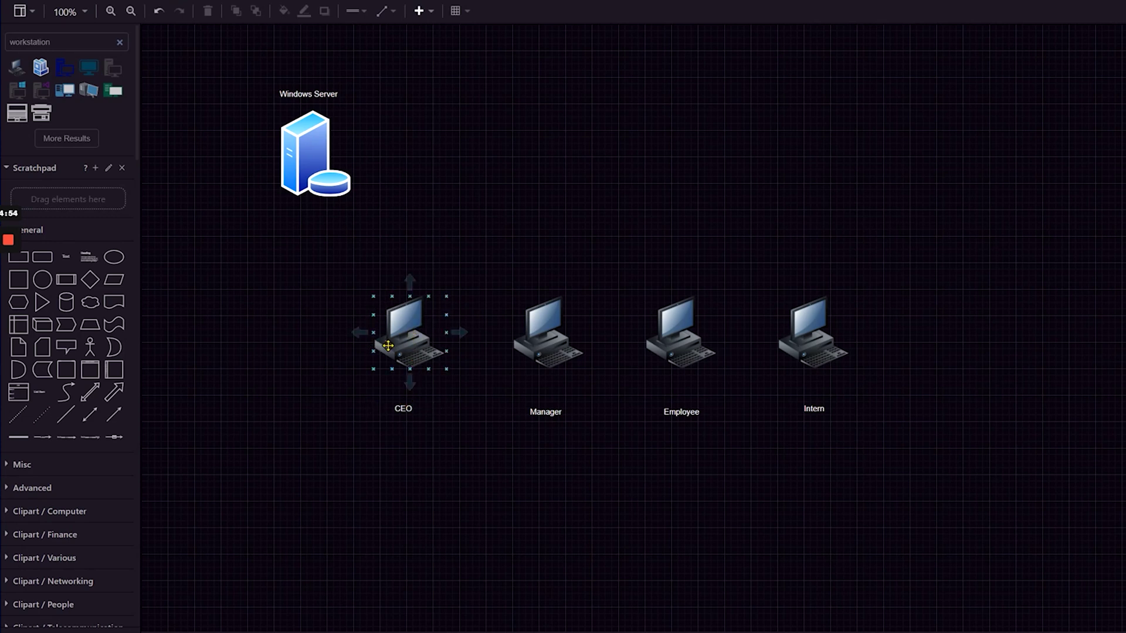
left_click(422, 402)
left_click(384, 321)
left_click(422, 291)
left_click(413, 320)
left_click(403, 409)
left_click(406, 352)
left_click_drag(375, 298, 295, 196)
left_click(401, 146)
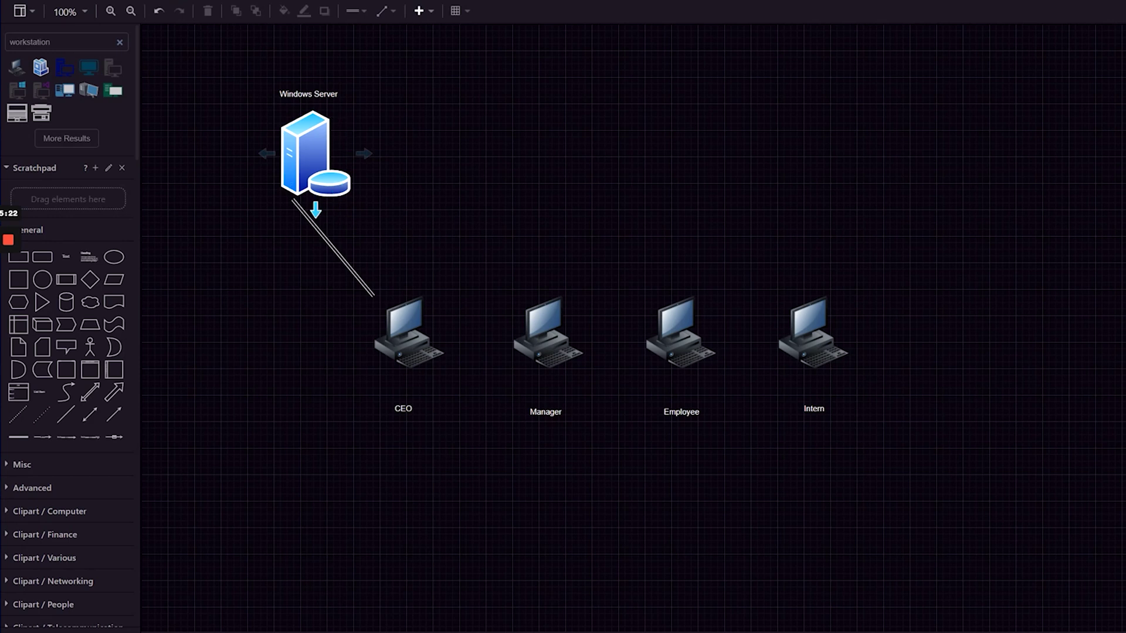
left_click_drag(321, 197, 405, 300)
left_click(409, 224)
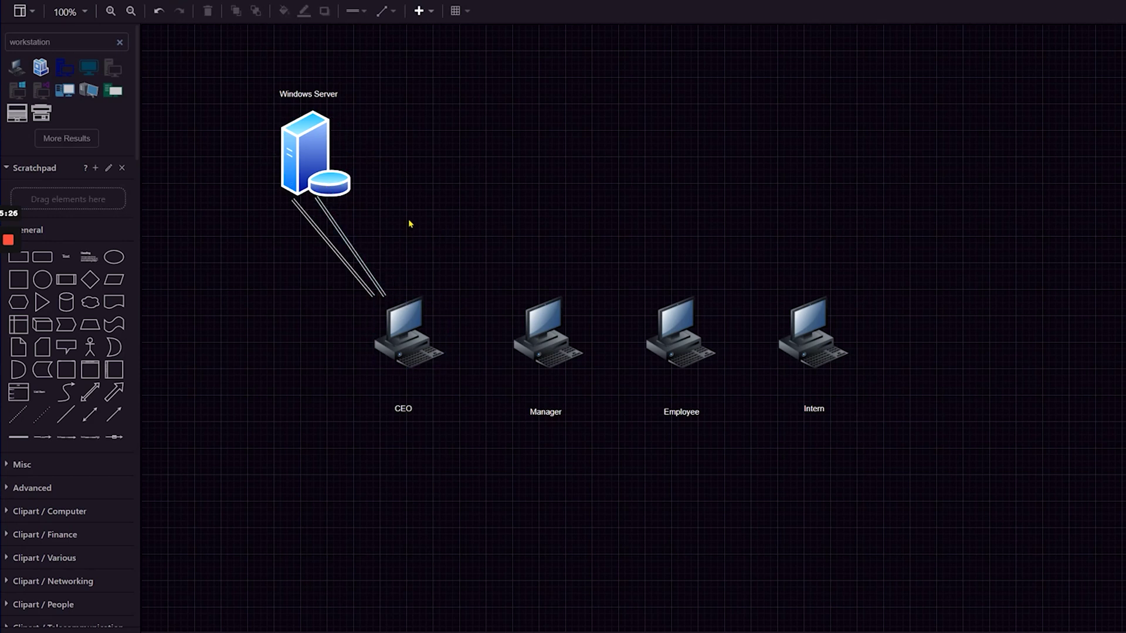
left_click(343, 236)
key("Delete")
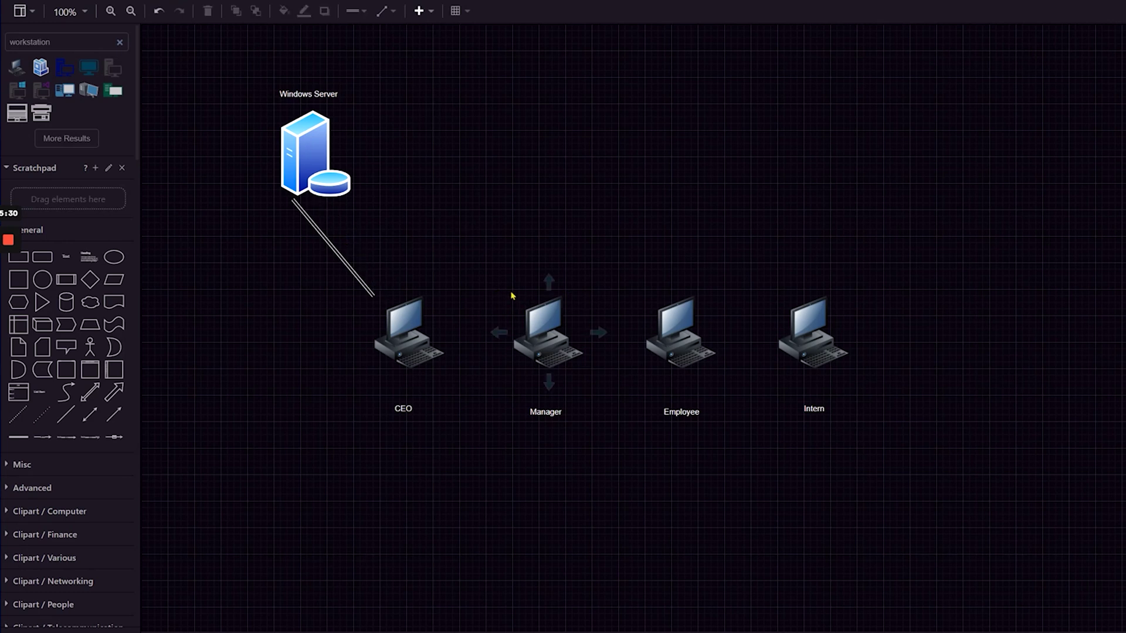
Step: Draw connectors from the Manager, Employee and Intern workstations to Windows Server
left_click_drag(514, 295, 331, 195)
left_click(661, 328)
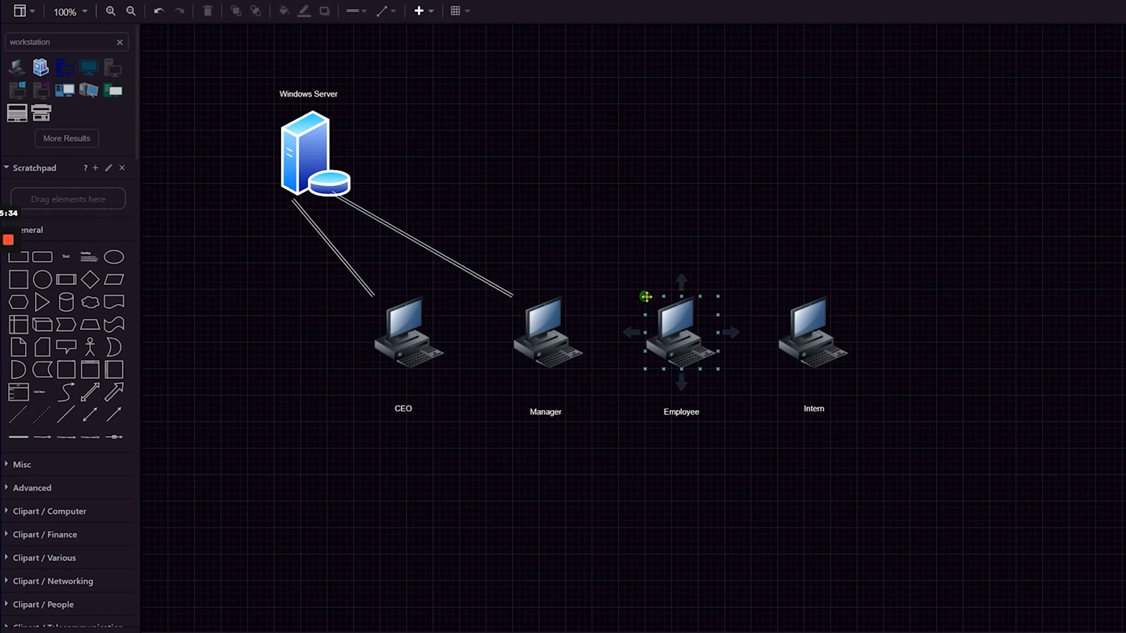
left_click_drag(645, 297, 353, 183)
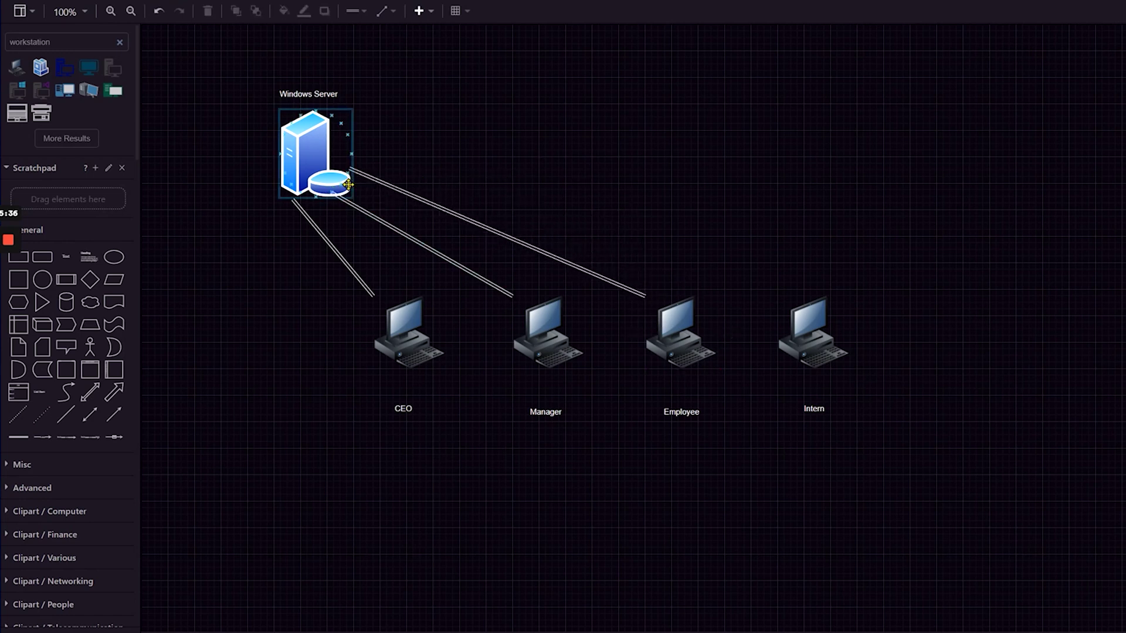
left_click(803, 327)
left_click_drag(779, 297, 350, 151)
left_click(733, 133)
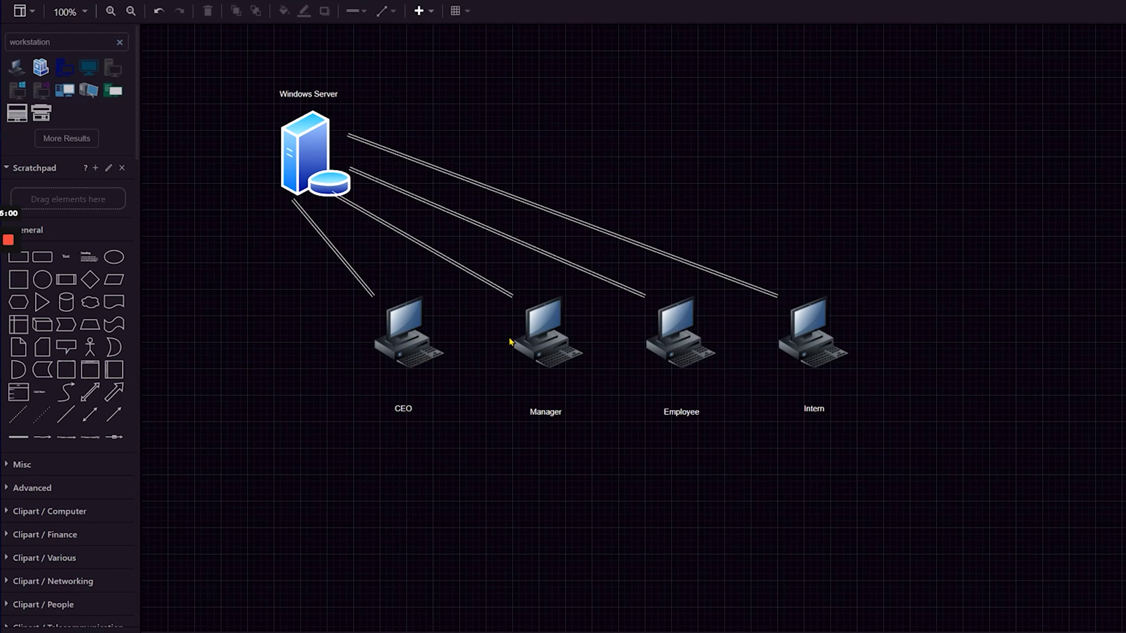
mouse_move(420, 340)
Step: Search shapes for storage and place a database cylinder at the top right
double_click(56, 45)
type("d")
type("t")
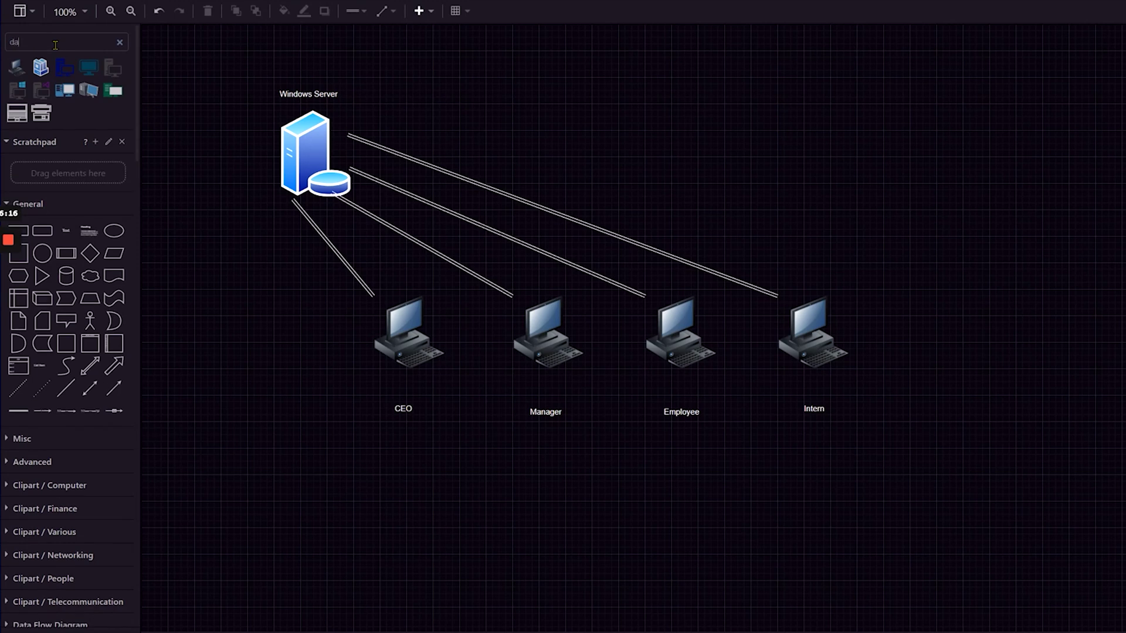
type("orage")
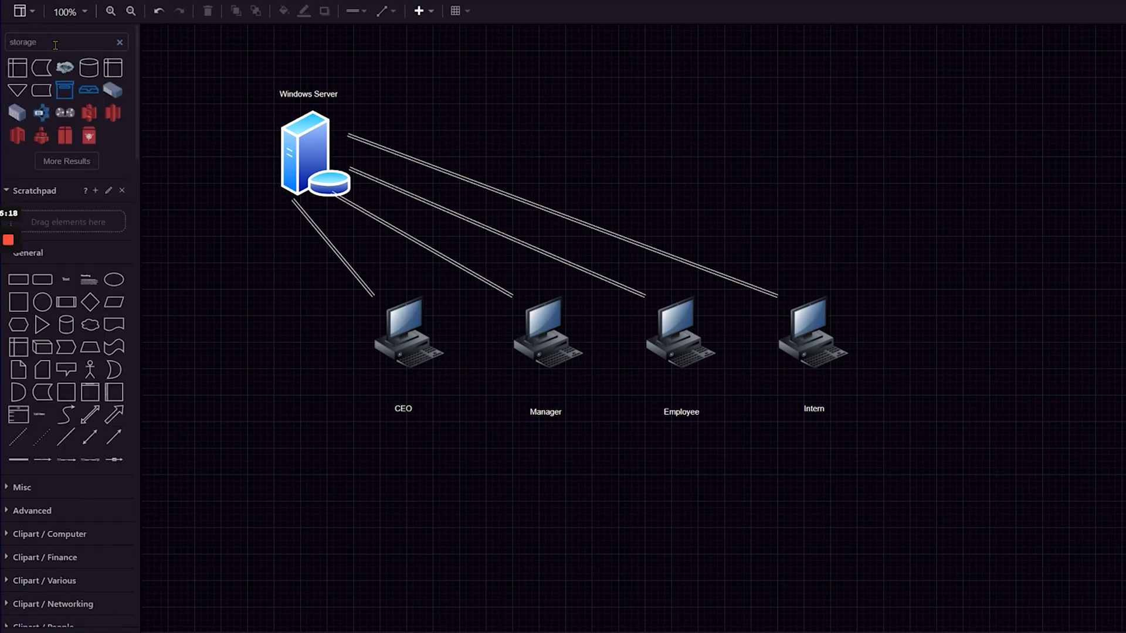
left_click_drag(88, 68, 927, 111)
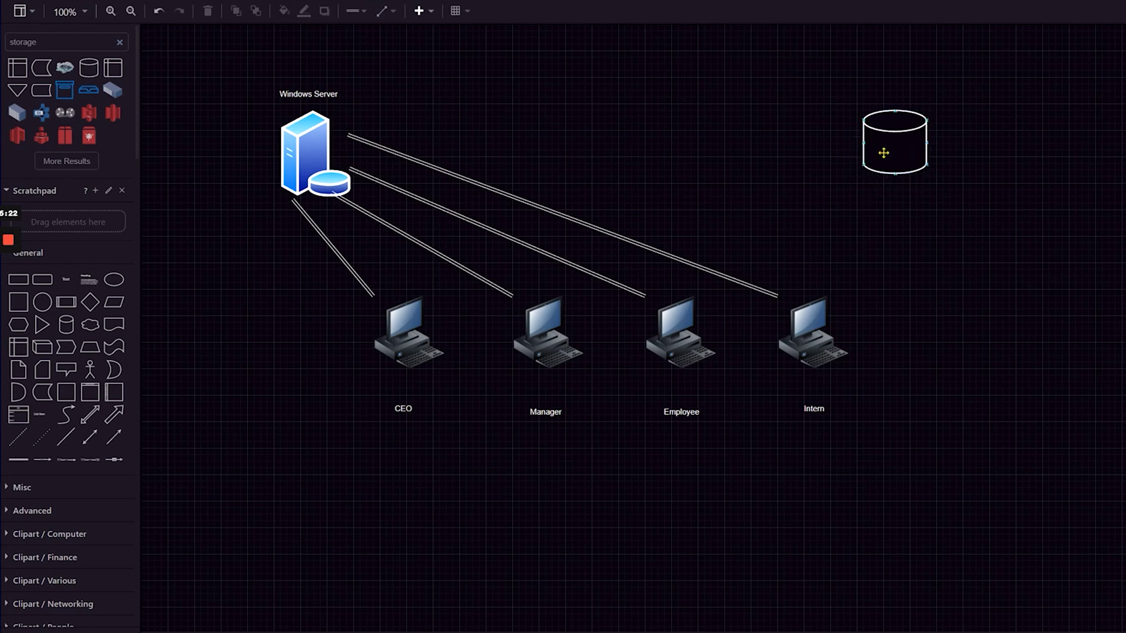
left_click_drag(884, 153, 865, 146)
Step: Label the cylinder 'C Suite Storage' and drop a second cylinder to its right
double_click(864, 83)
left_click(857, 89)
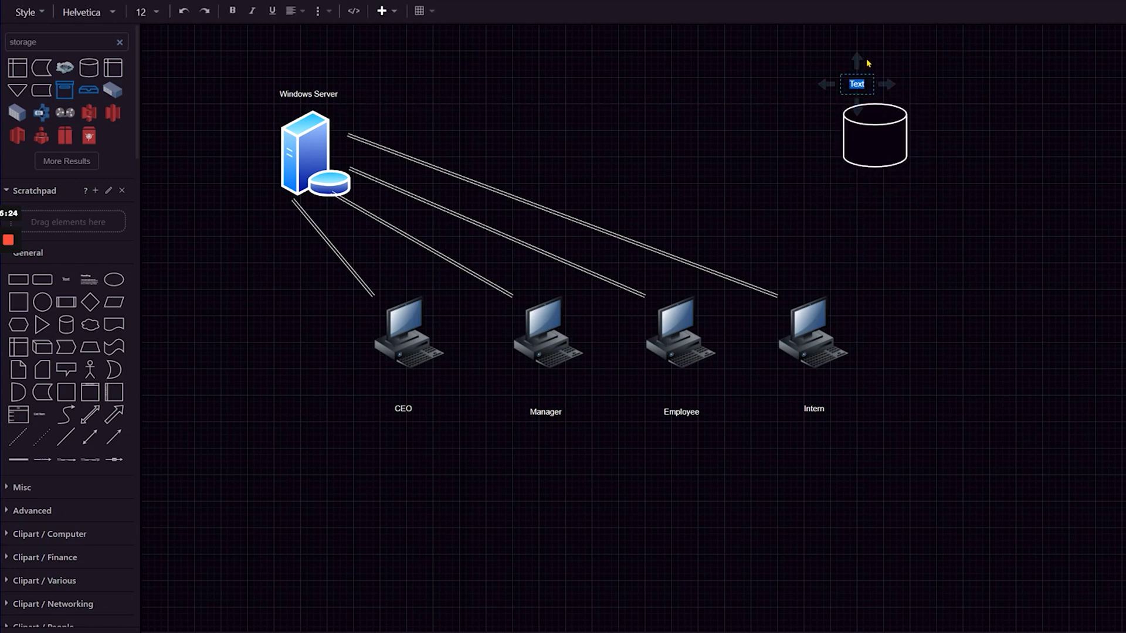
key("Caps_Lock")
type("C S")
key("Caps_Lock")
type("uite")
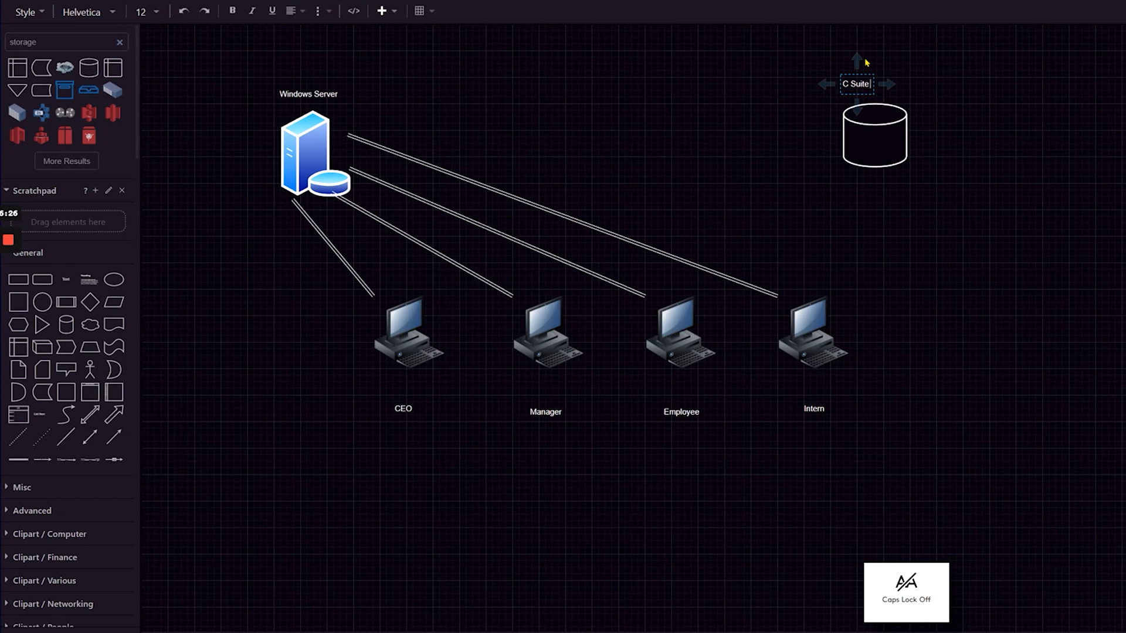
key("Caps_Lock")
type("S")
key("Caps_Lock")
type("torage")
key("Escape")
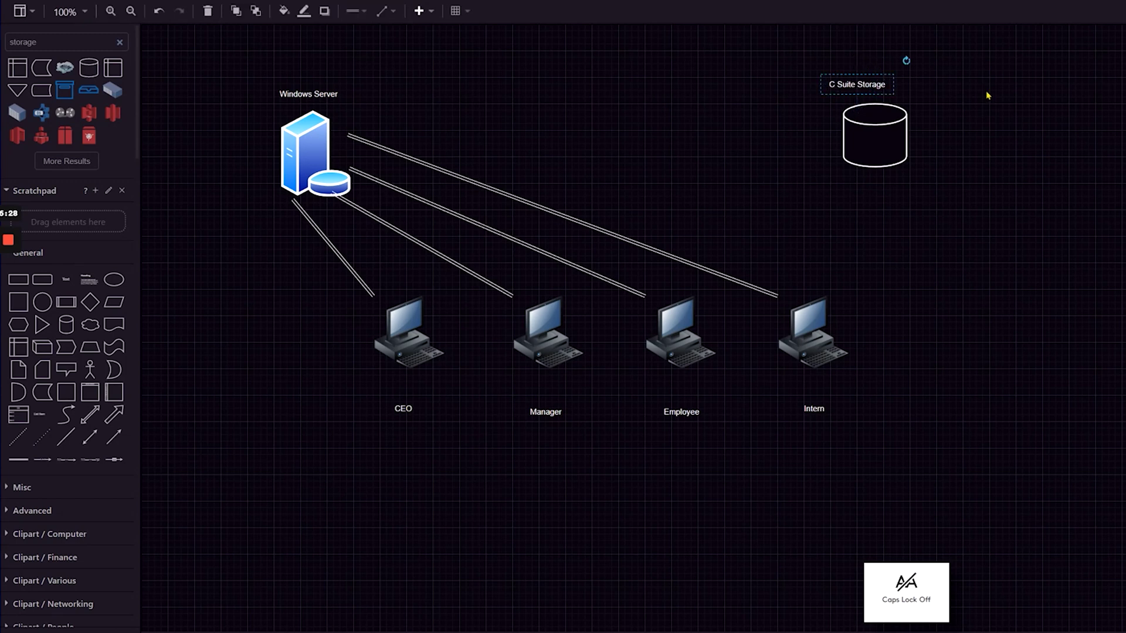
left_click_drag(870, 85, 886, 89)
left_click(1042, 52)
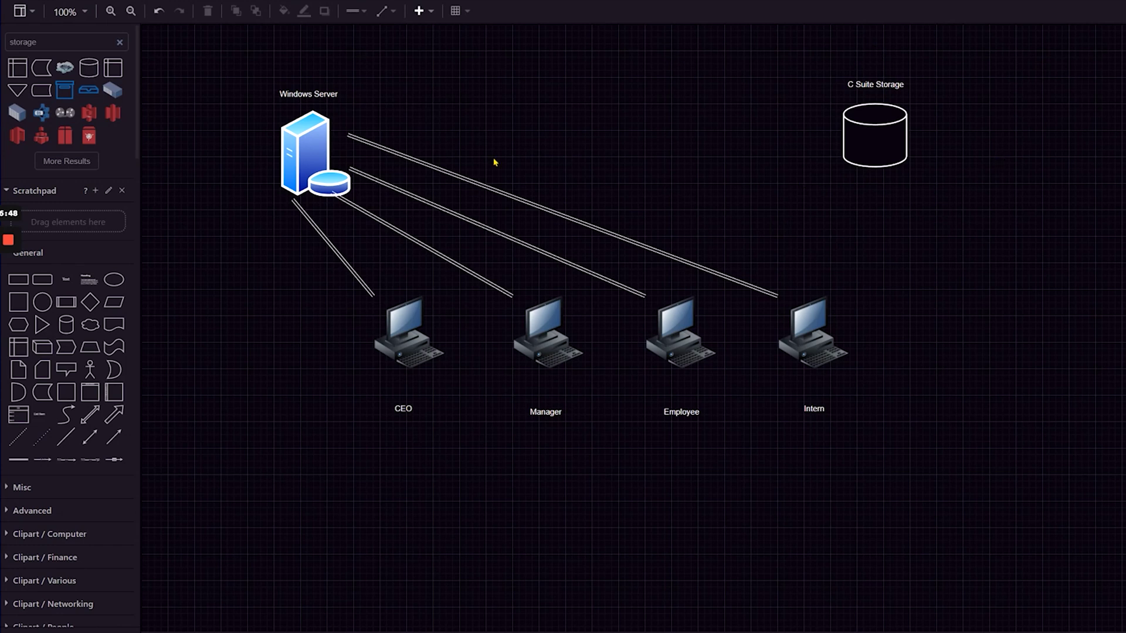
left_click_drag(99, 68, 1045, 110)
Step: Nudge the second cylinder down and add an 'Employee' text label centred above it
left_click_drag(1008, 160, 1008, 166)
double_click(1006, 97)
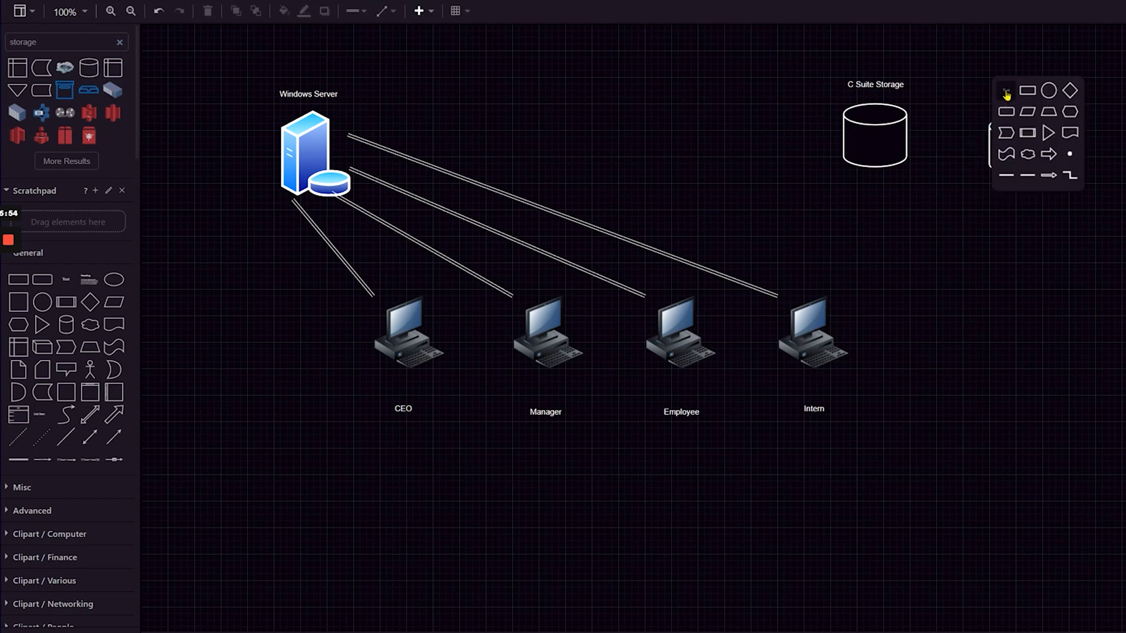
left_click(1008, 89)
key("Caps_Lock")
type("Empl")
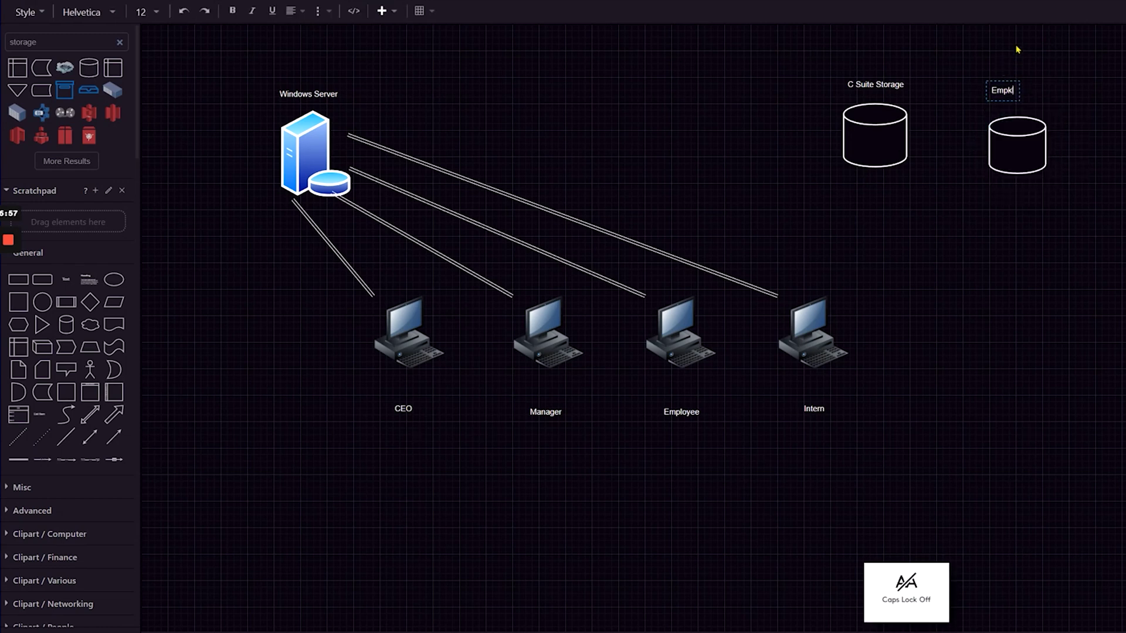
key("BackSpace")
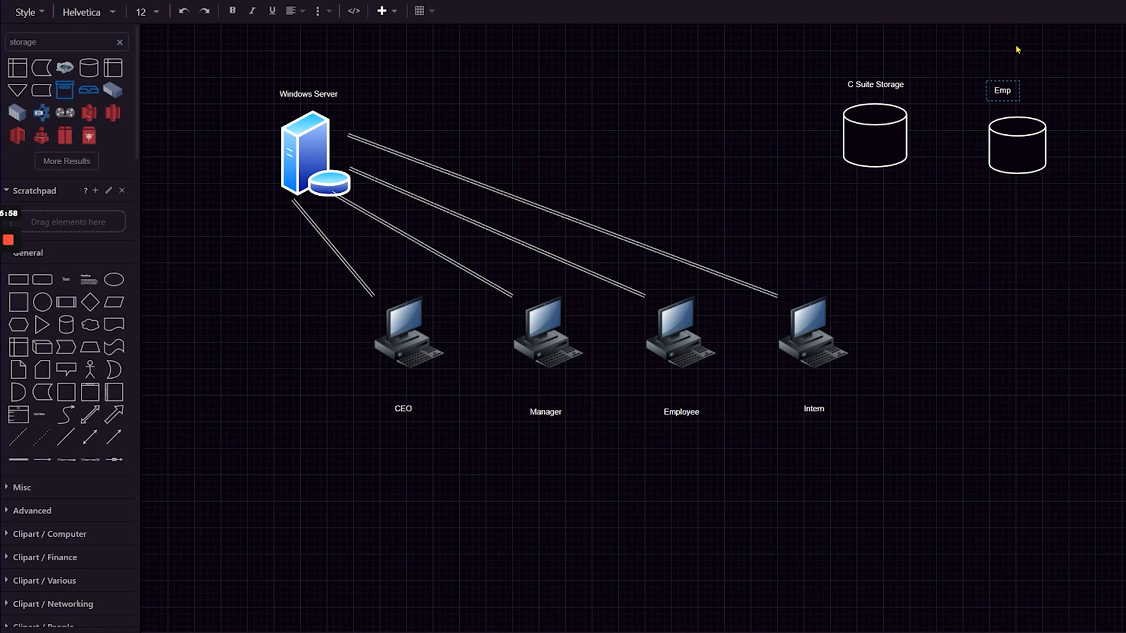
type("loyee")
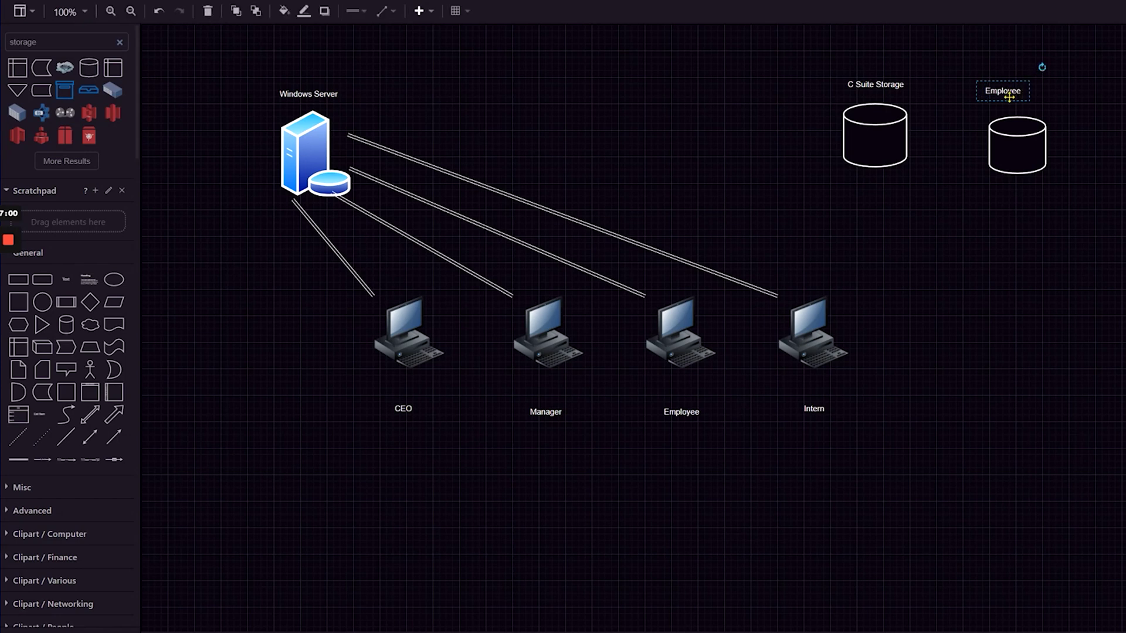
left_click_drag(1011, 94, 1024, 92)
left_click(977, 91)
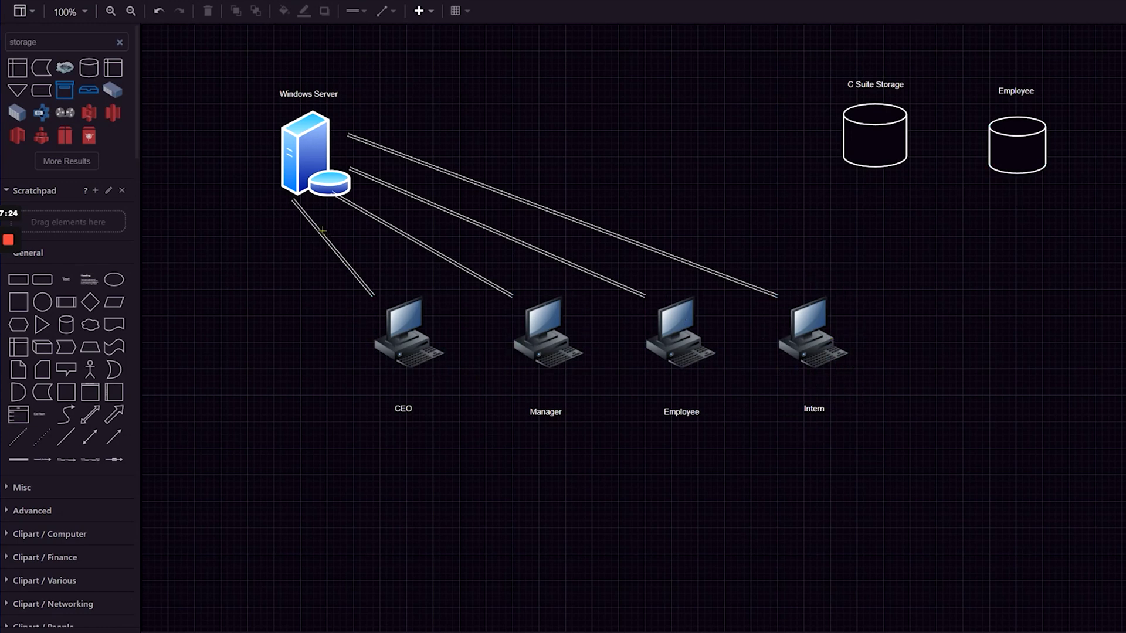
Step: Delete the four straight connectors to CEO, Manager, Employee and Intern
left_click(339, 256)
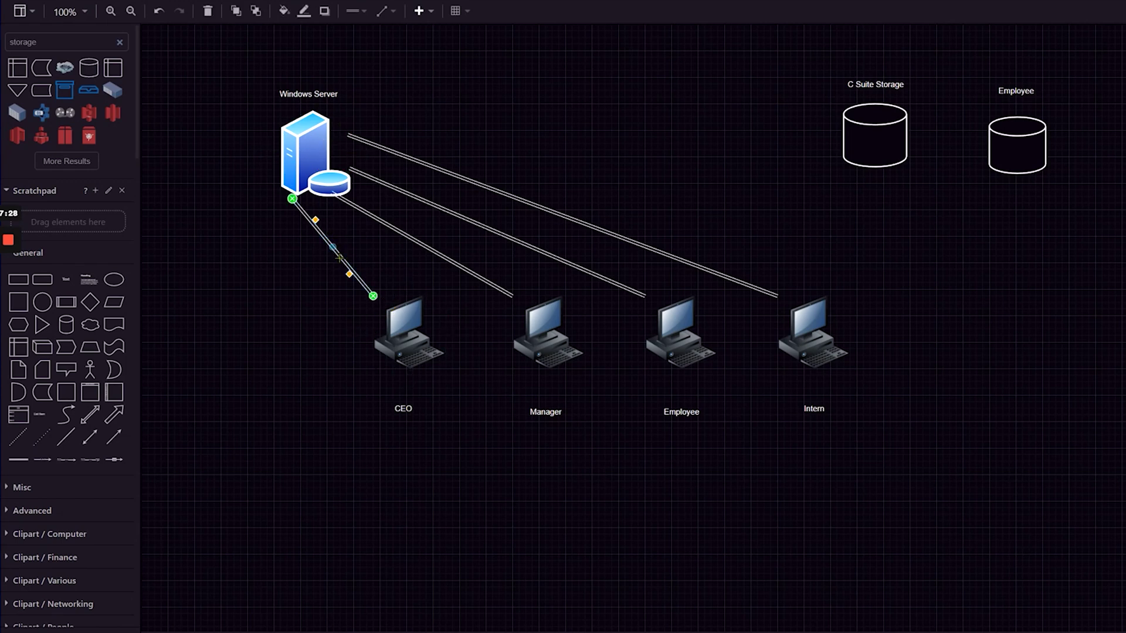
key("Delete")
left_click(387, 224)
key("Delete")
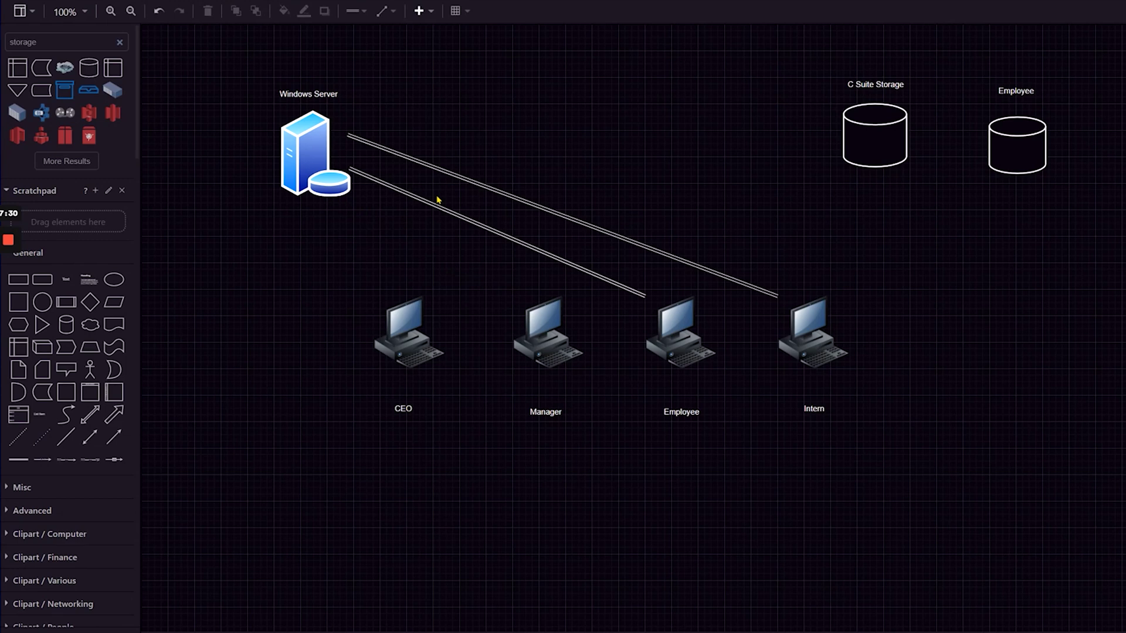
left_click(437, 206)
key("Delete")
left_click(460, 187)
key("Delete")
Step: Draw an orthogonal connector from Windows Server to CEO, then restore straight waypoints
left_click(386, 10)
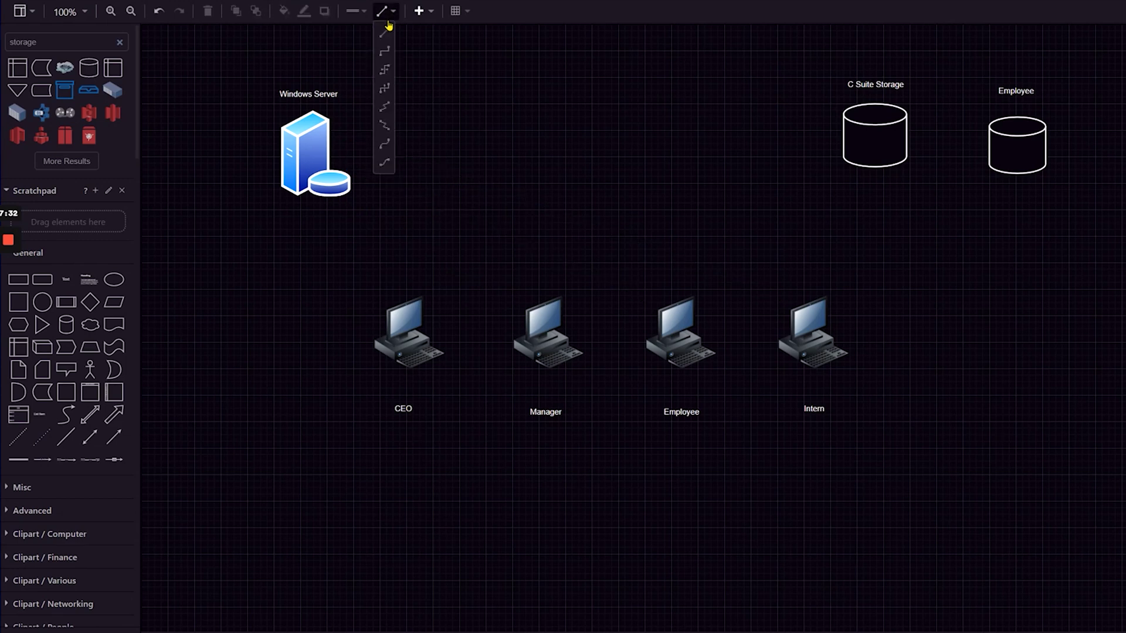
left_click(384, 51)
left_click_drag(275, 154, 372, 344)
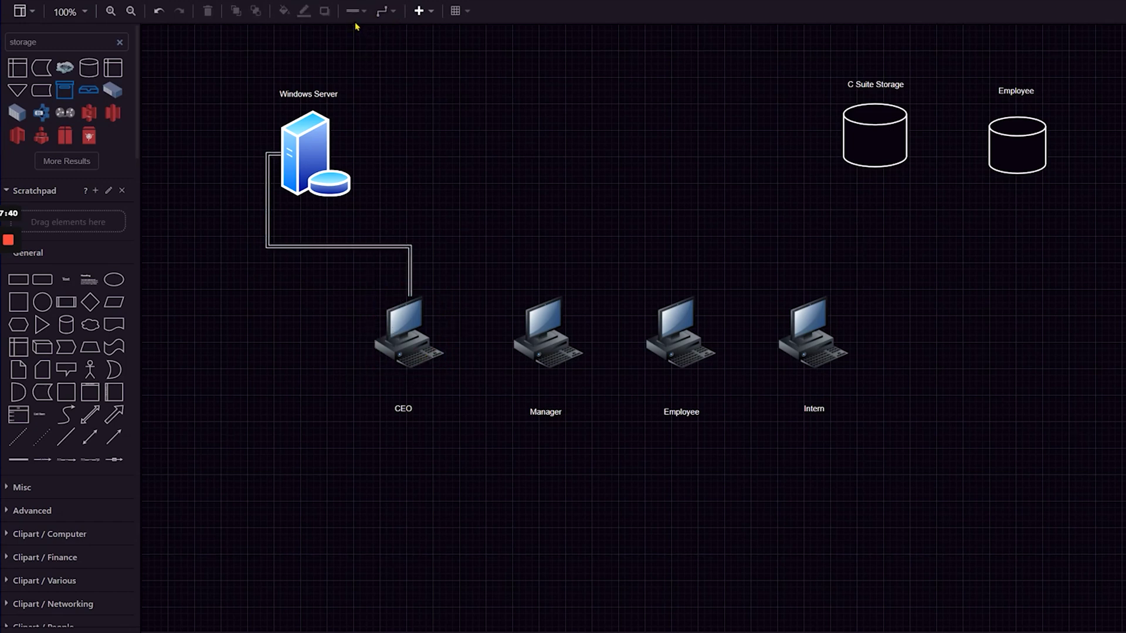
left_click(382, 10)
left_click(382, 36)
Step: Search shapes for 'firewall' and place a firewall shape on the canvas
double_click(49, 43)
type("wall")
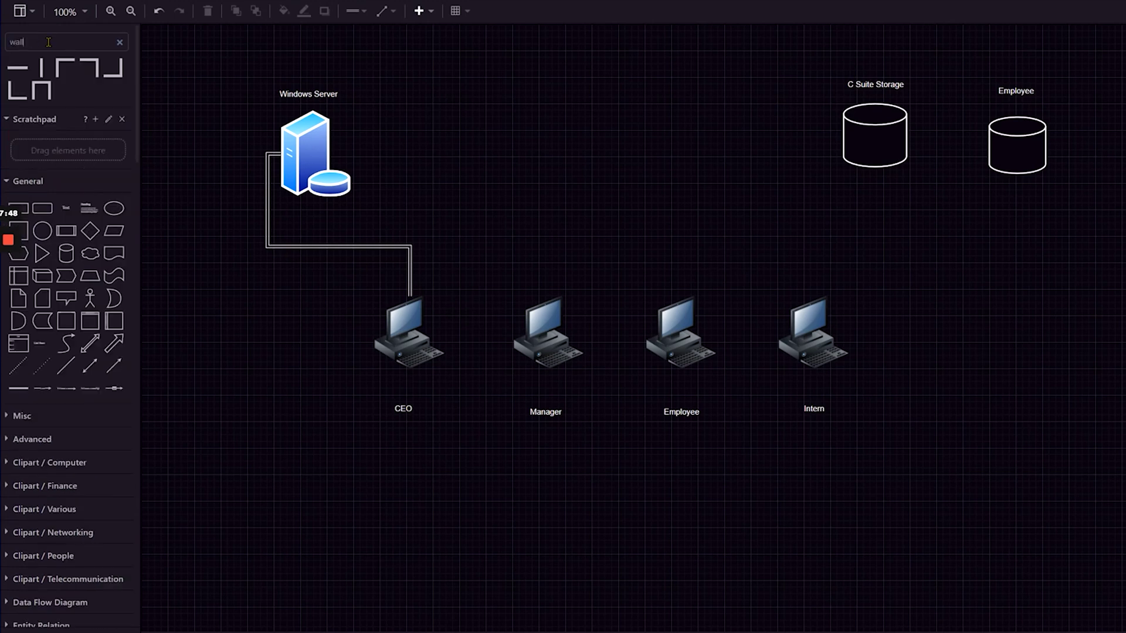
double_click(49, 42)
type("firewall")
key("Return")
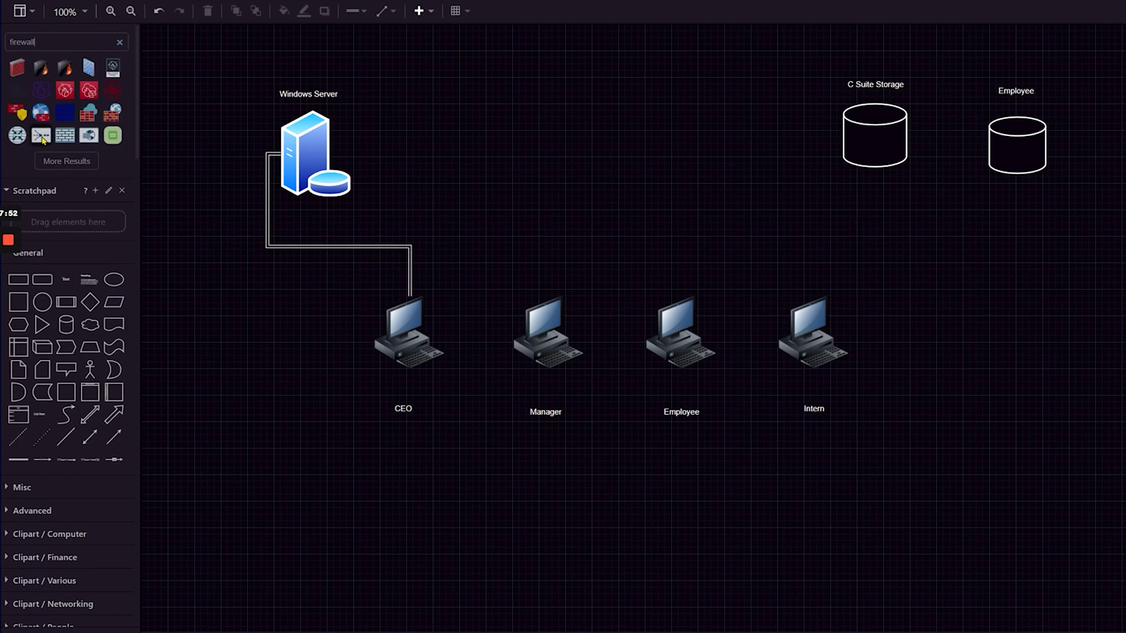
left_click_drag(66, 136, 587, 180)
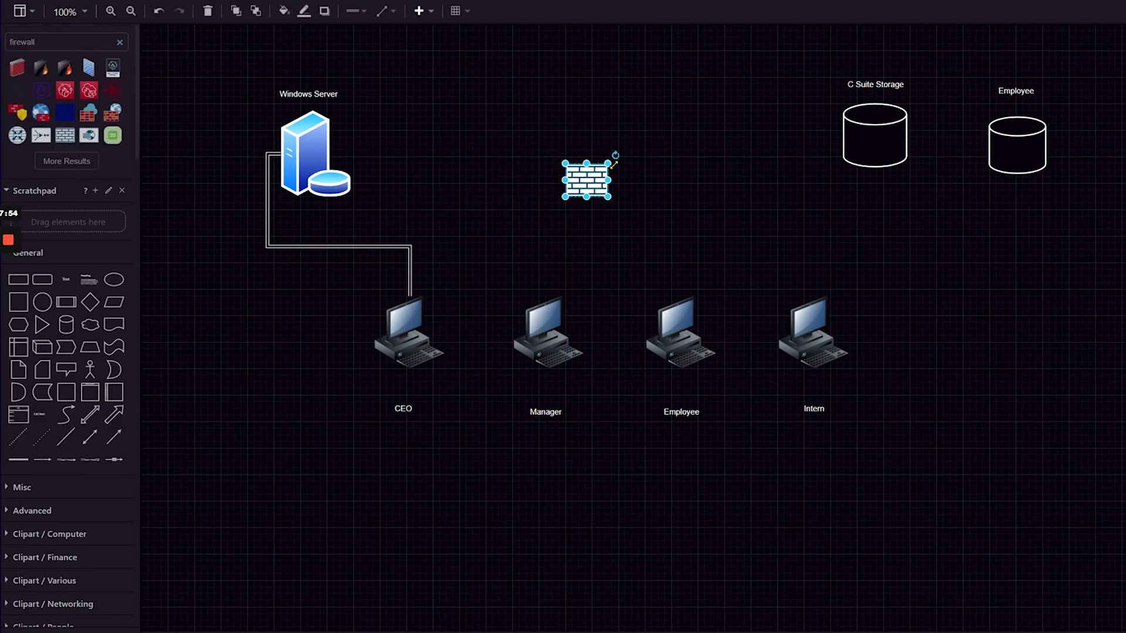
left_click(367, 173)
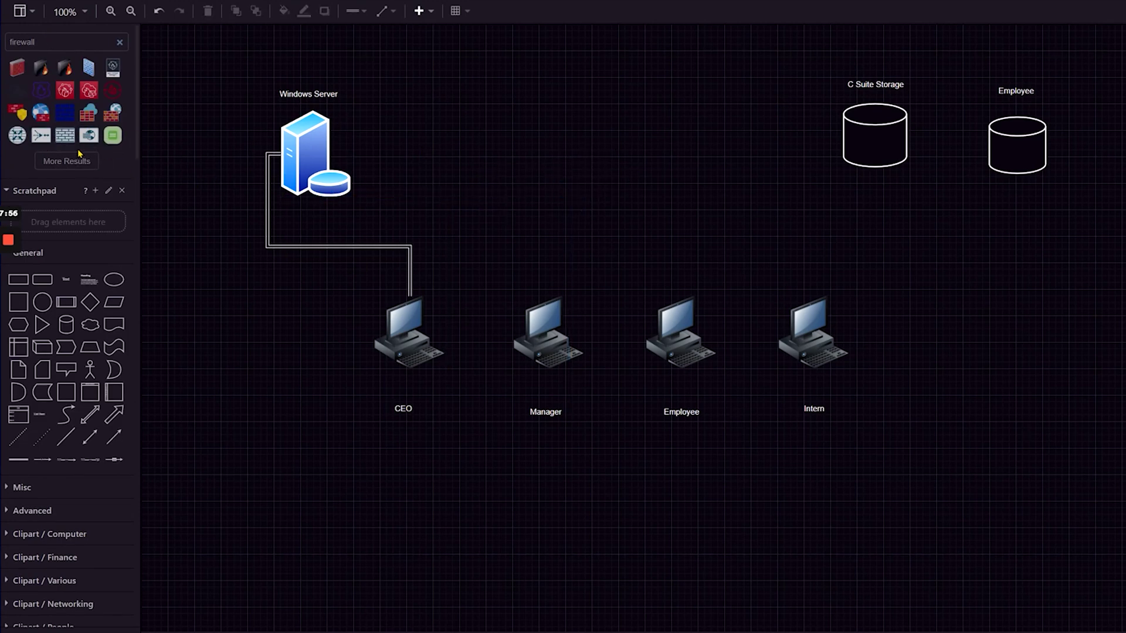
Step: Place the brick firewall beside C Suite Storage and enlarge it to about 143 by 235
mouse_move(83, 71)
left_click_drag(84, 71, 740, 50)
left_click_drag(605, 123, 742, 178)
left_click_drag(790, 114, 870, 76)
left_click_drag(772, 146, 771, 127)
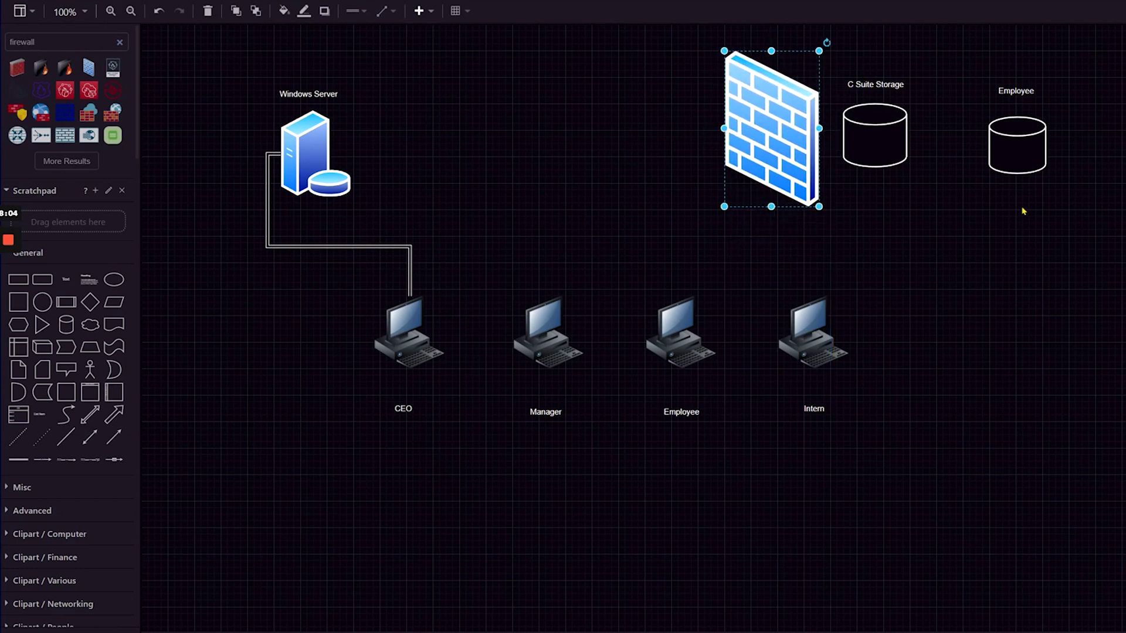
left_click(493, 173)
Step: Add a 'Who are you?' text tag and place it on the firewall
double_click(498, 124)
left_click(498, 122)
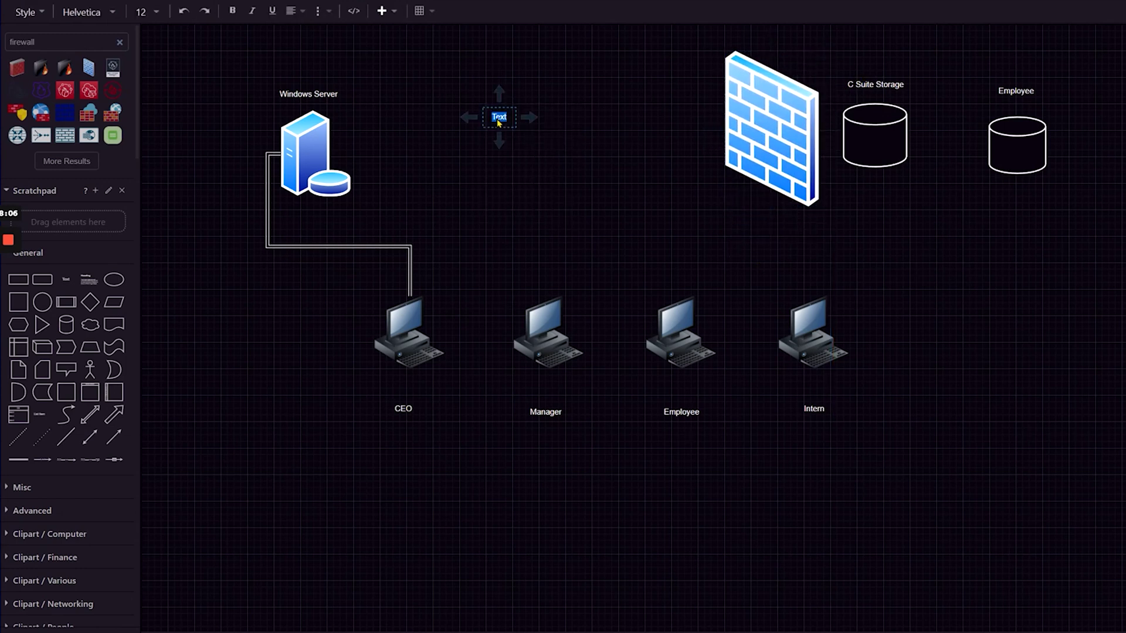
type("Who are you?")
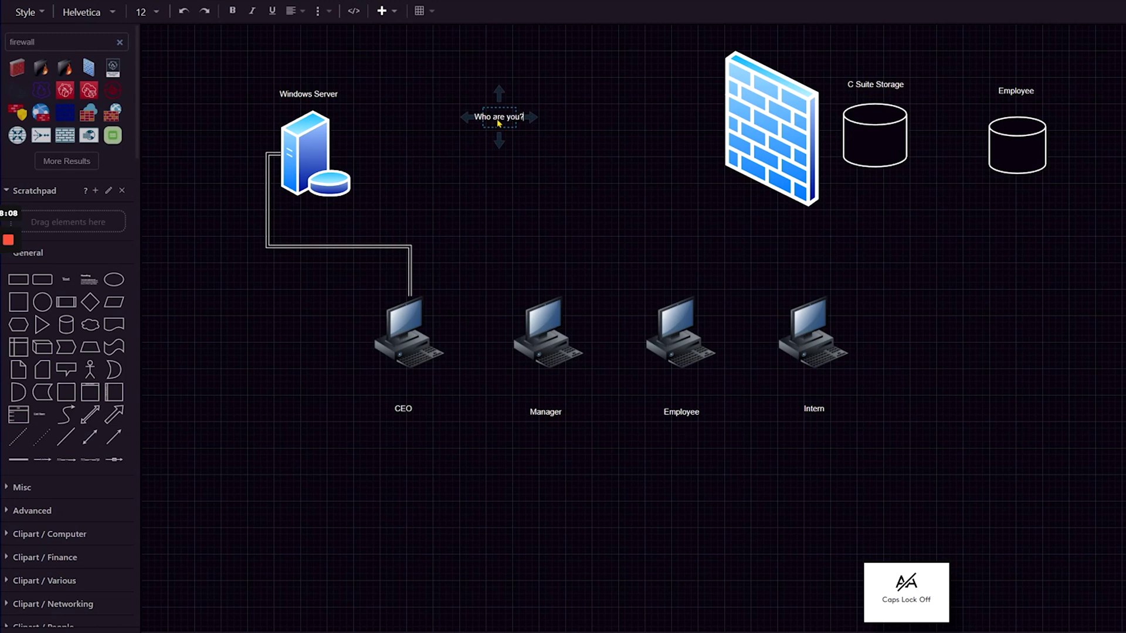
key("Escape")
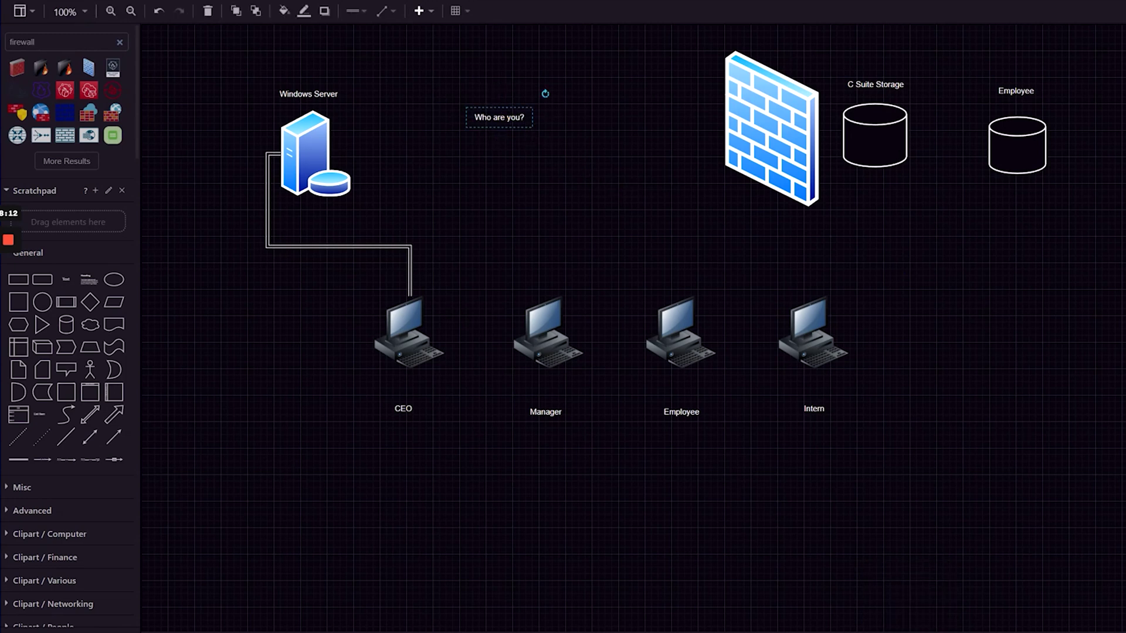
left_click_drag(493, 121, 758, 140)
left_click(819, 438)
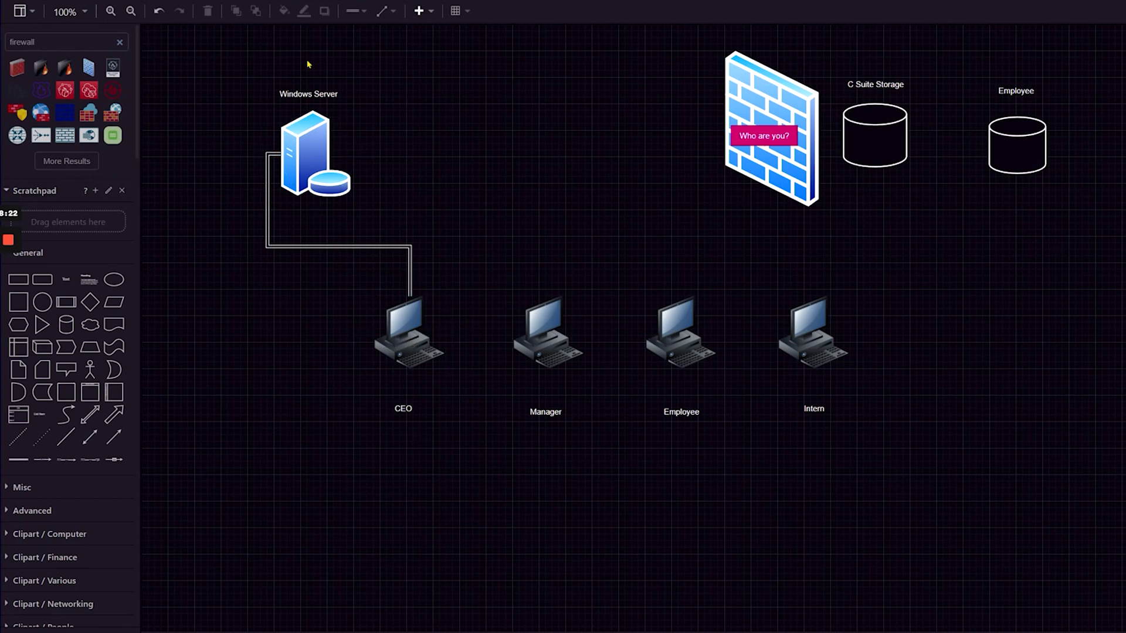
left_click(382, 11)
Step: Link the CEO computer straight to the firewall; draw, then delete, a trial Employee–firewall link
left_click_drag(430, 295, 739, 186)
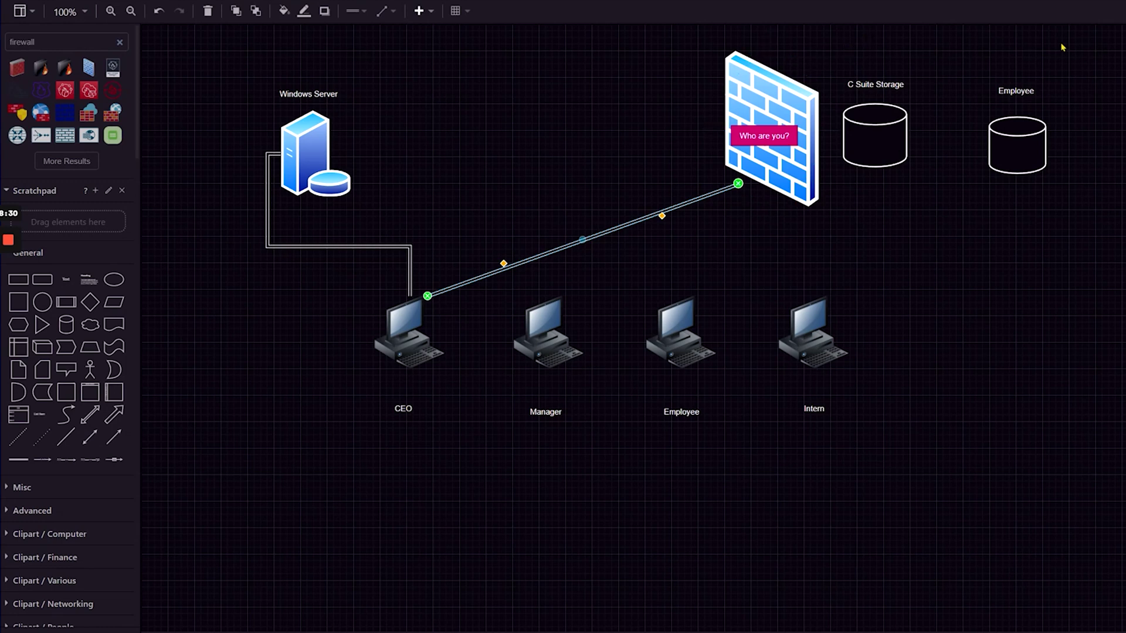
key("Escape")
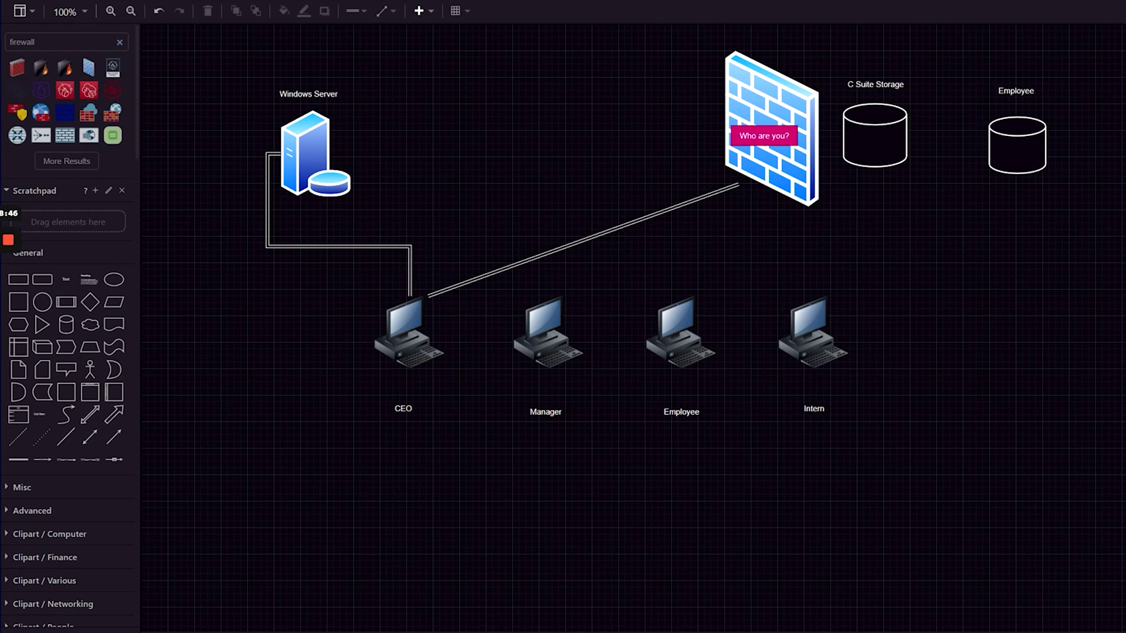
left_click(662, 363)
left_click_drag(701, 295, 768, 190)
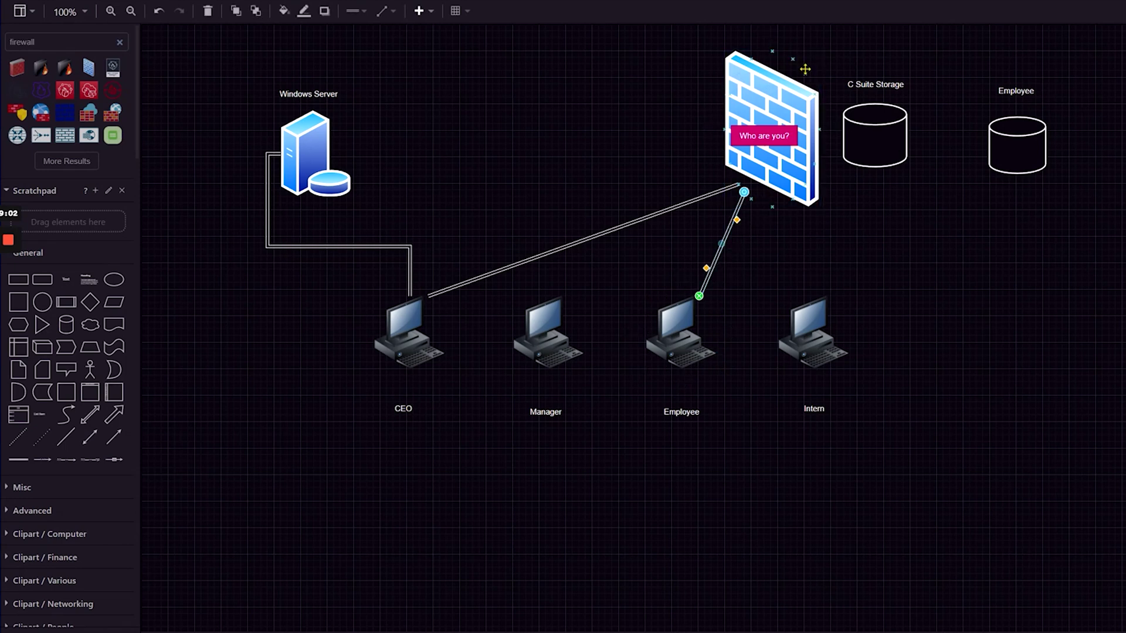
left_click(749, 246)
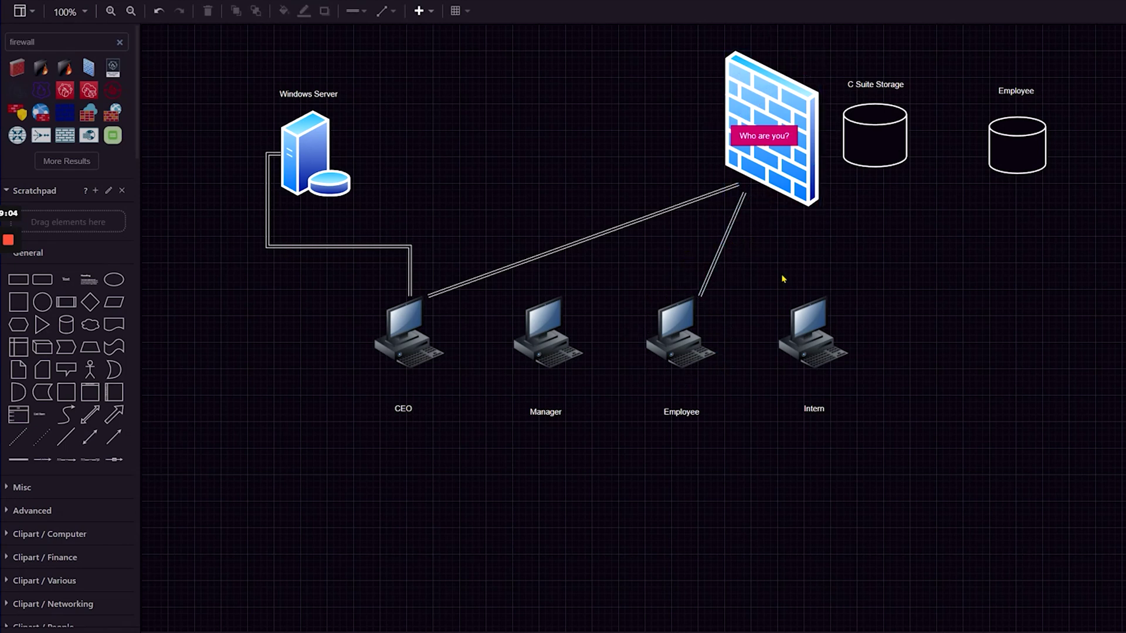
left_click(722, 244)
key("Delete")
Step: Switch new connectors to elbow routing and select the CEO computer
left_click(384, 11)
left_click(384, 45)
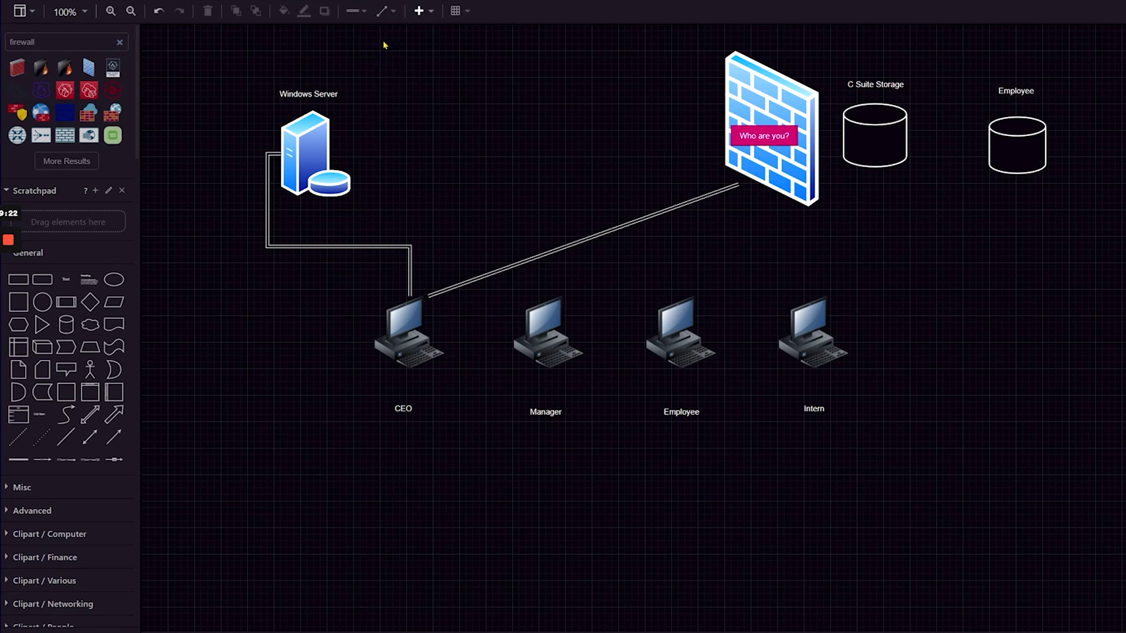
left_click(418, 315)
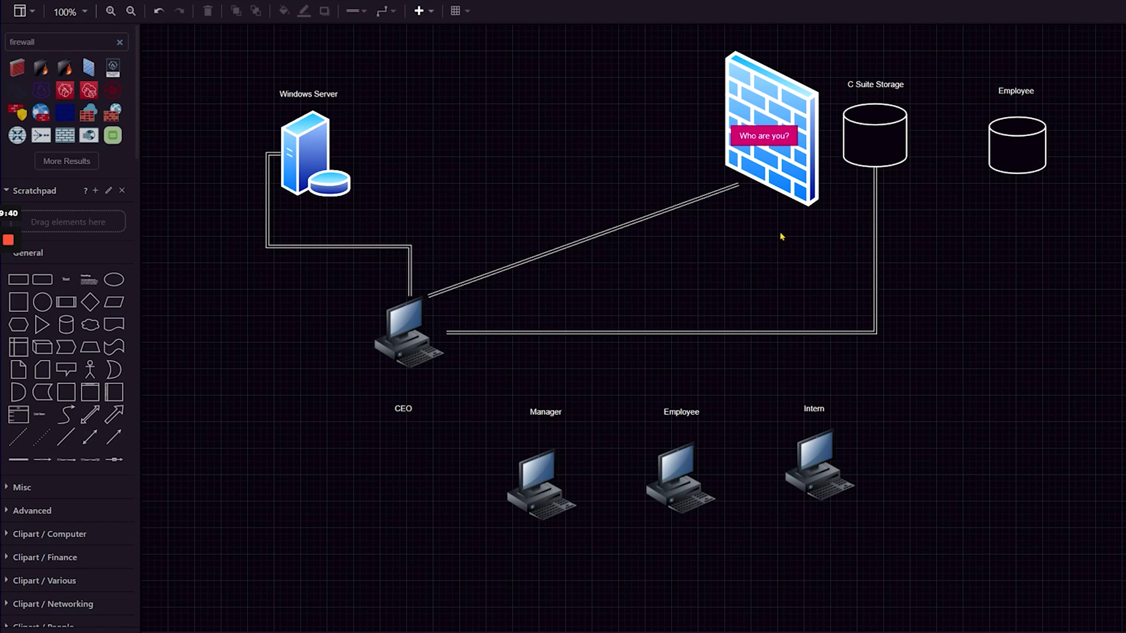
Step: Duplicate the firewall lower right, move Employee storage and label beside it, shift Manager left
left_click(782, 177)
left_click_drag(782, 178, 1054, 300)
left_click_drag(1018, 146, 1125, 191)
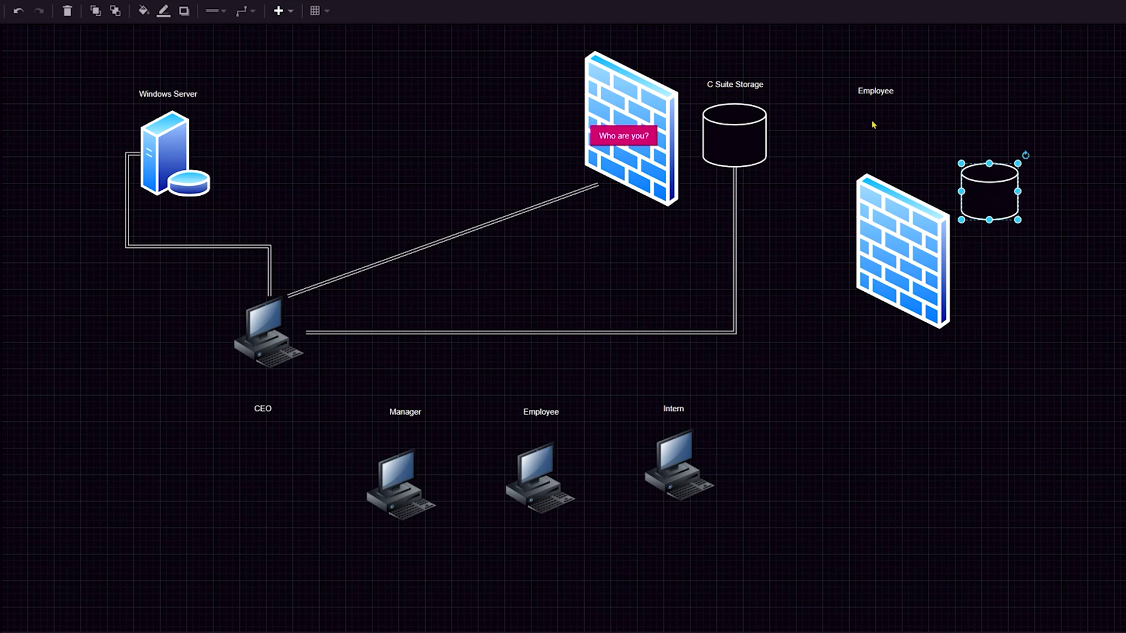
left_click_drag(875, 92, 991, 147)
left_click(951, 389)
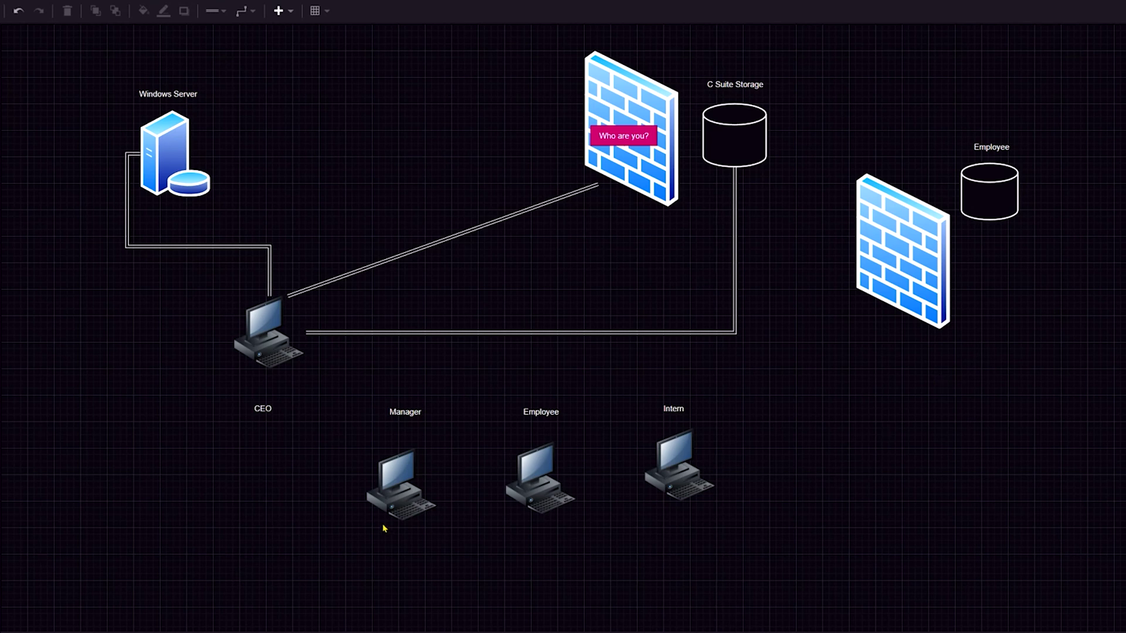
left_click_drag(390, 504, 118, 405)
Step: Place the Manager label above its computer and raise the CEO label
left_click_drag(441, 409, 165, 326)
left_click_drag(265, 410, 229, 300)
left_click_drag(129, 332, 123, 332)
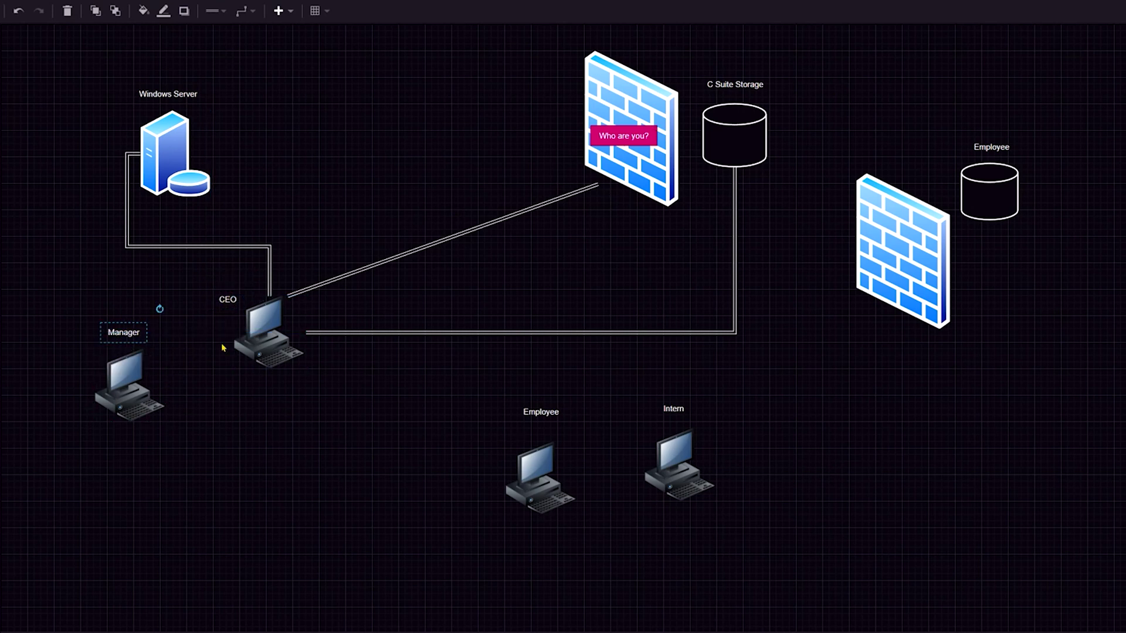
left_click(377, 480)
Step: Lower the Intern computer and its label, and nudge the Employee label
left_click(548, 456)
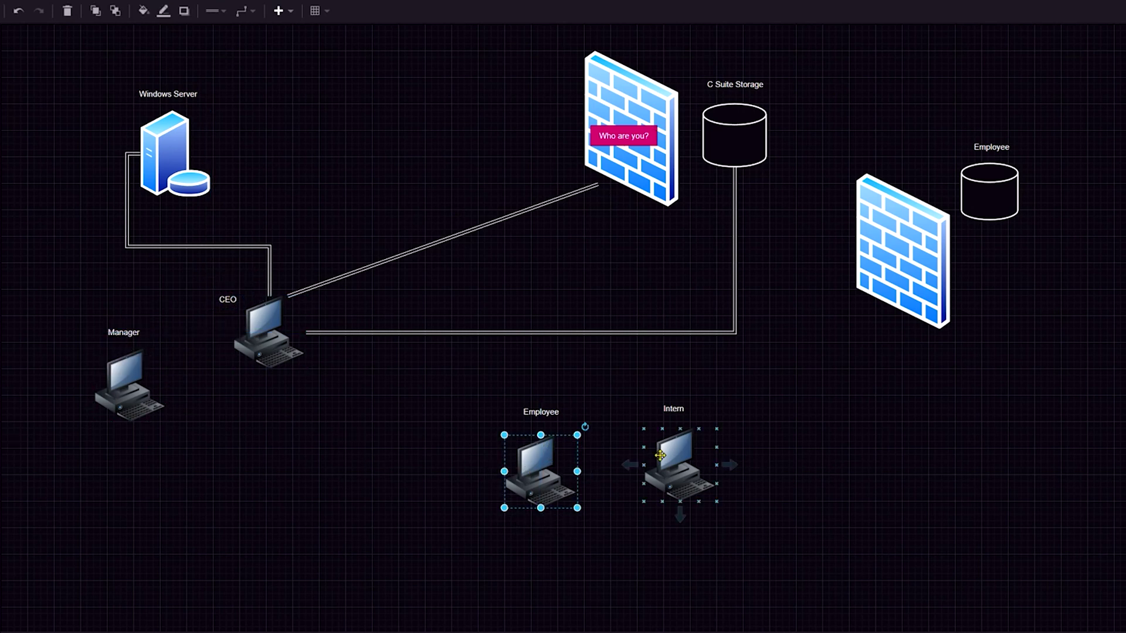
left_click_drag(680, 460, 680, 517)
left_click_drag(674, 414, 678, 467)
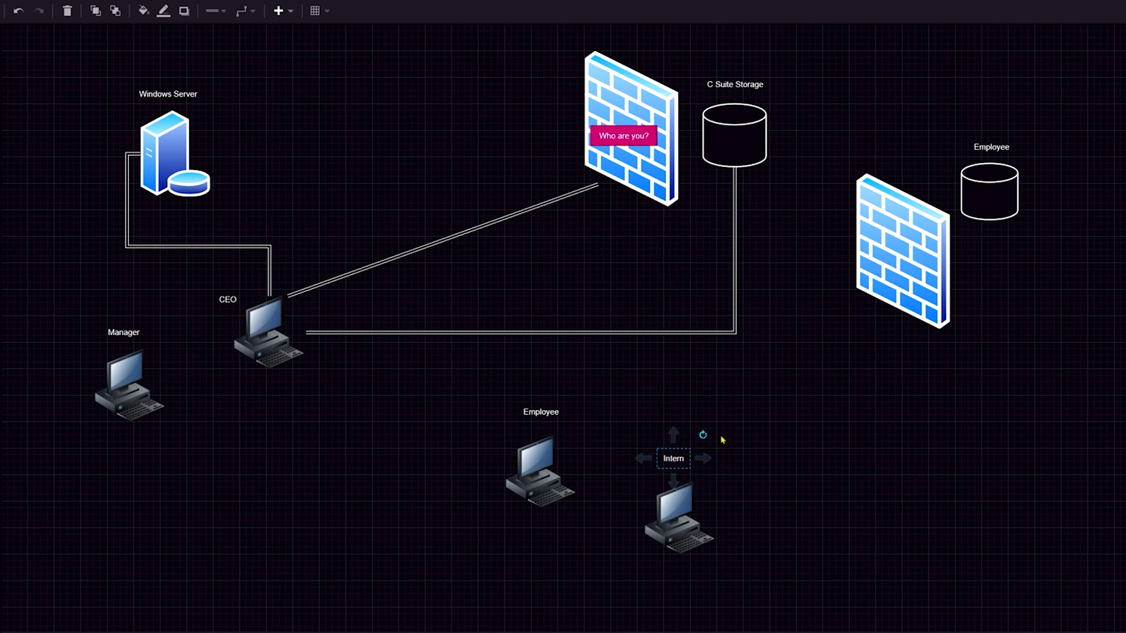
left_click_drag(530, 416, 535, 428)
left_click(816, 403)
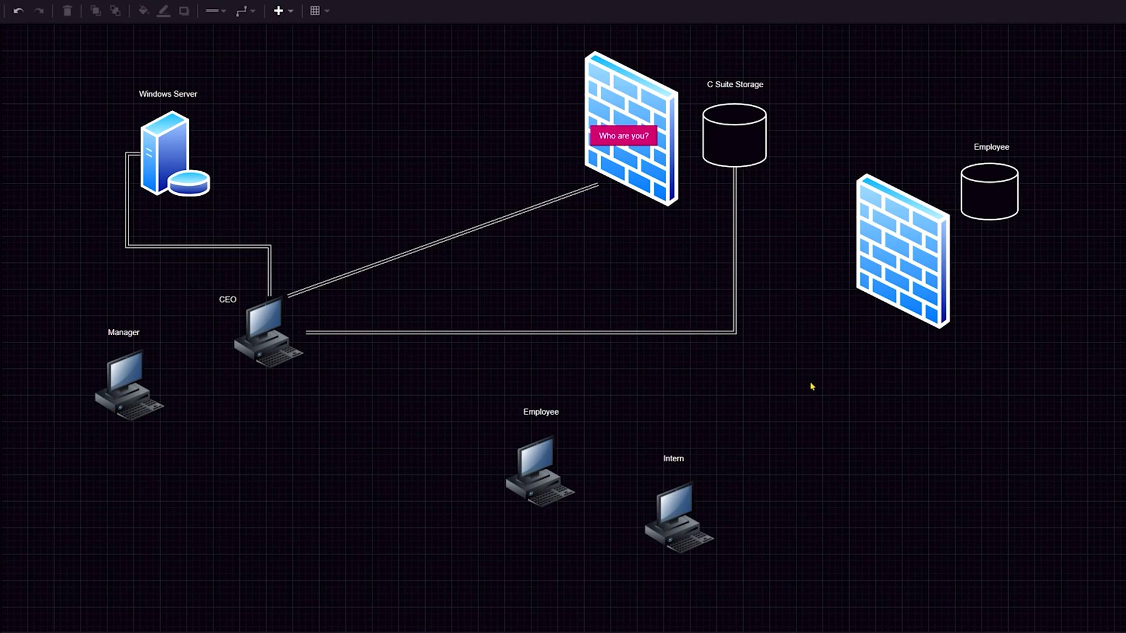
left_click(256, 15)
Step: Set straight routing and copy the 'Who are you?' tag onto the second firewall
left_click(249, 33)
left_click(564, 439)
left_click(620, 136)
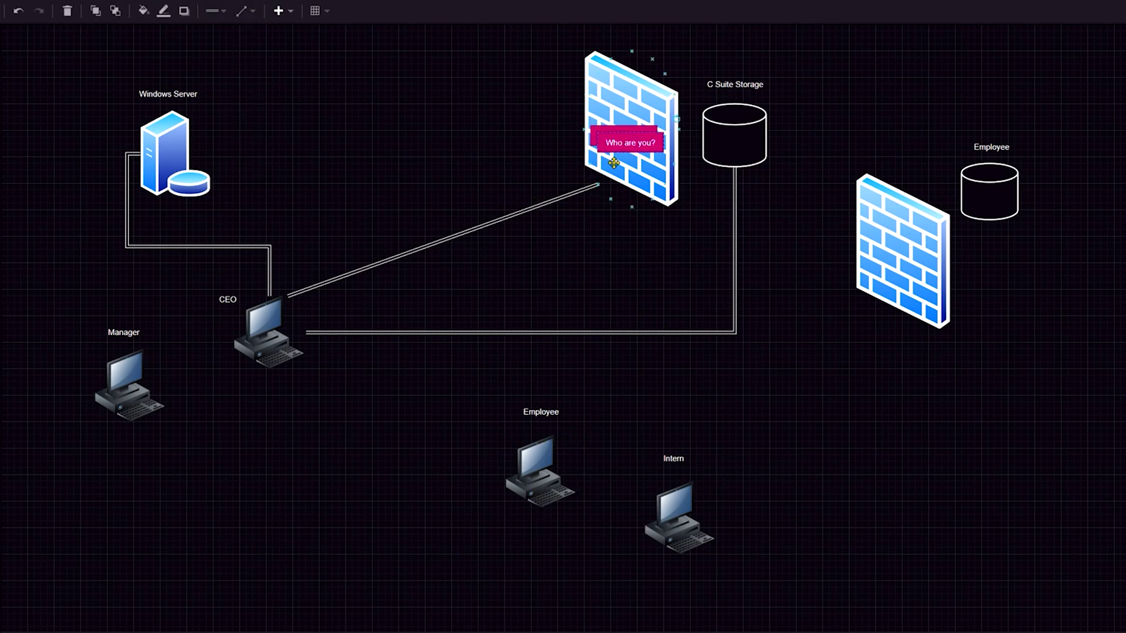
left_click_drag(620, 136, 896, 256)
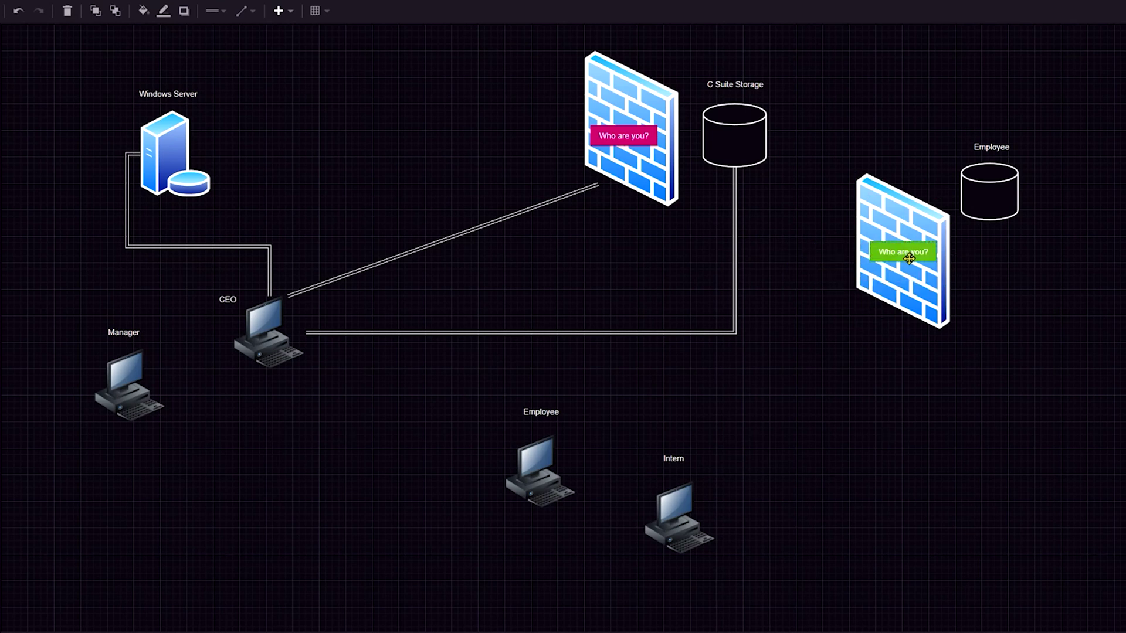
Step: Link the Employee computer straight to the second firewall, then move Intern right
left_click(567, 447)
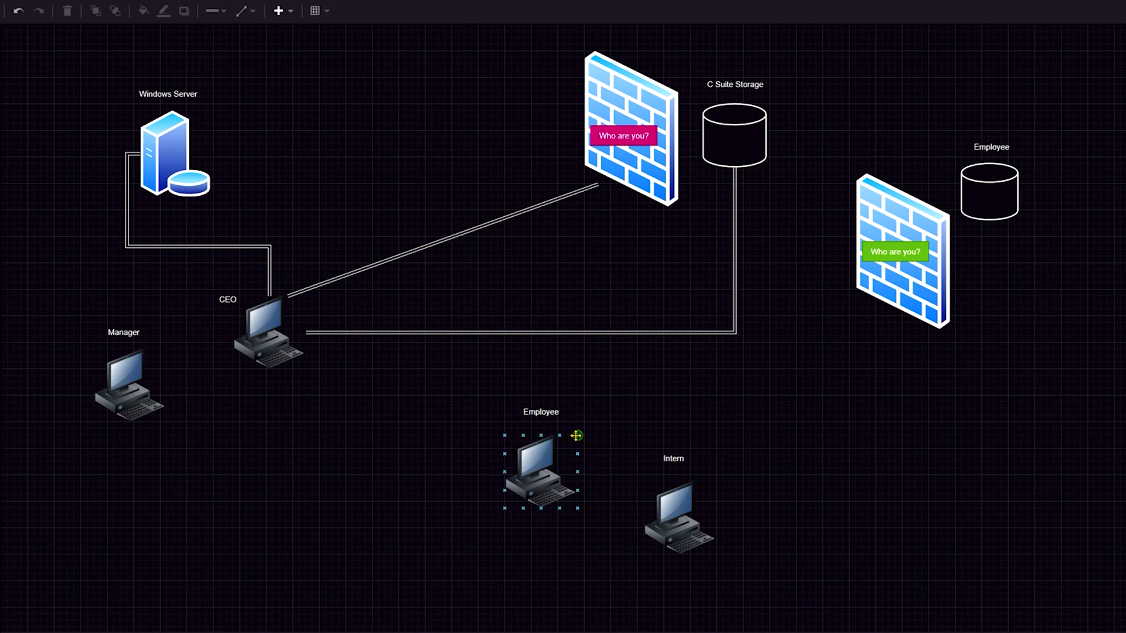
left_click_drag(577, 435, 882, 331)
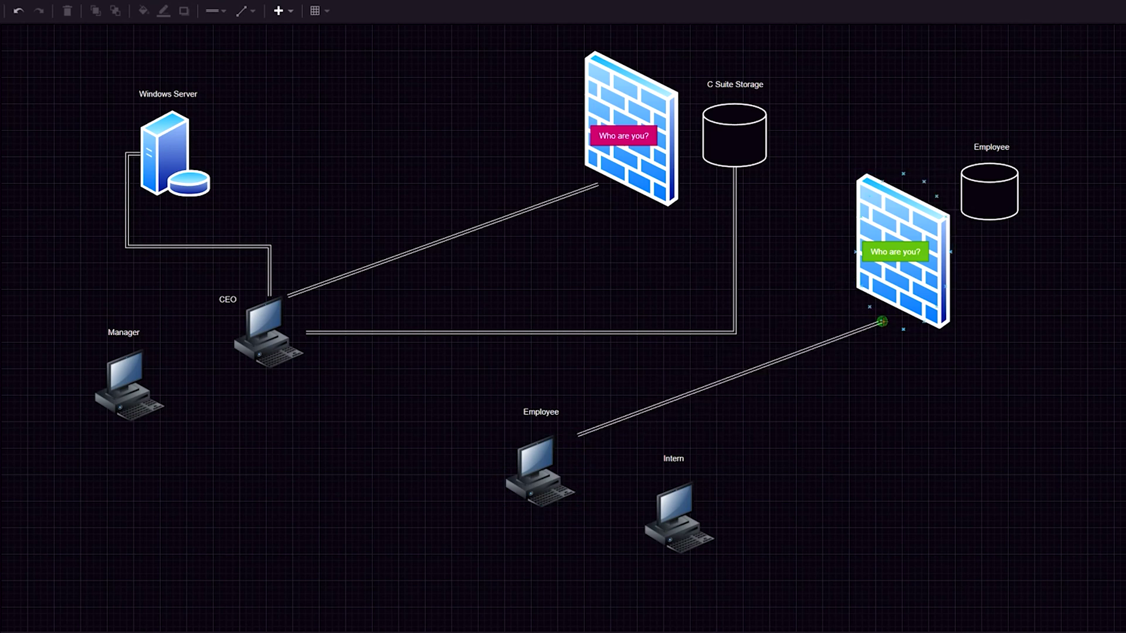
left_click(856, 322)
left_click_drag(701, 515, 782, 516)
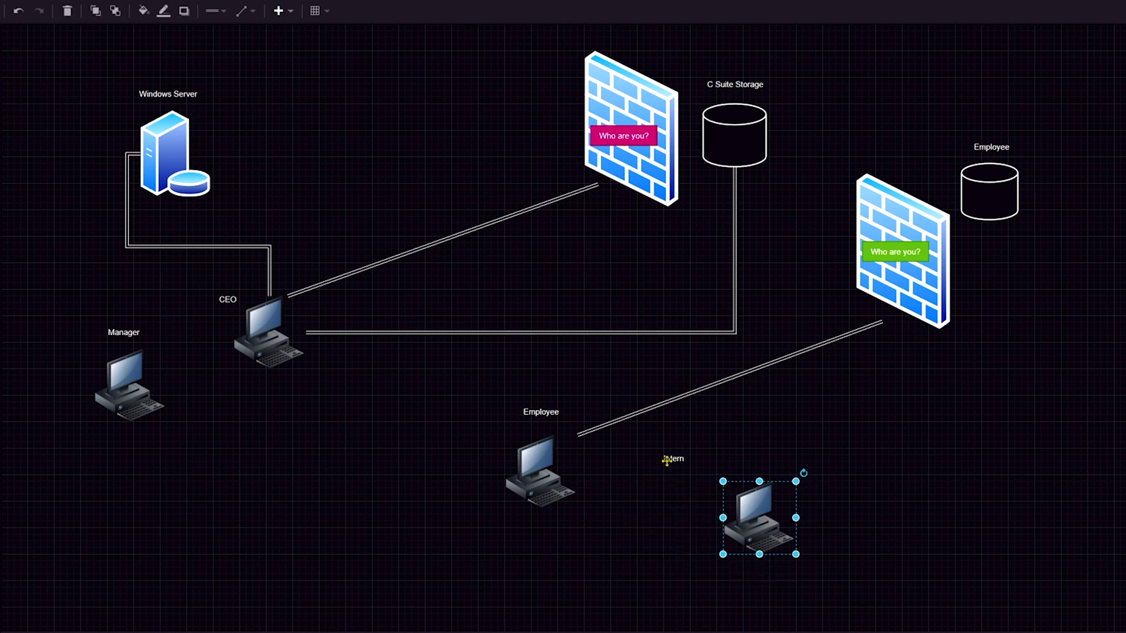
Step: Move the Intern label above its computer and link Intern straight to the second firewall
left_click_drag(670, 460, 763, 469)
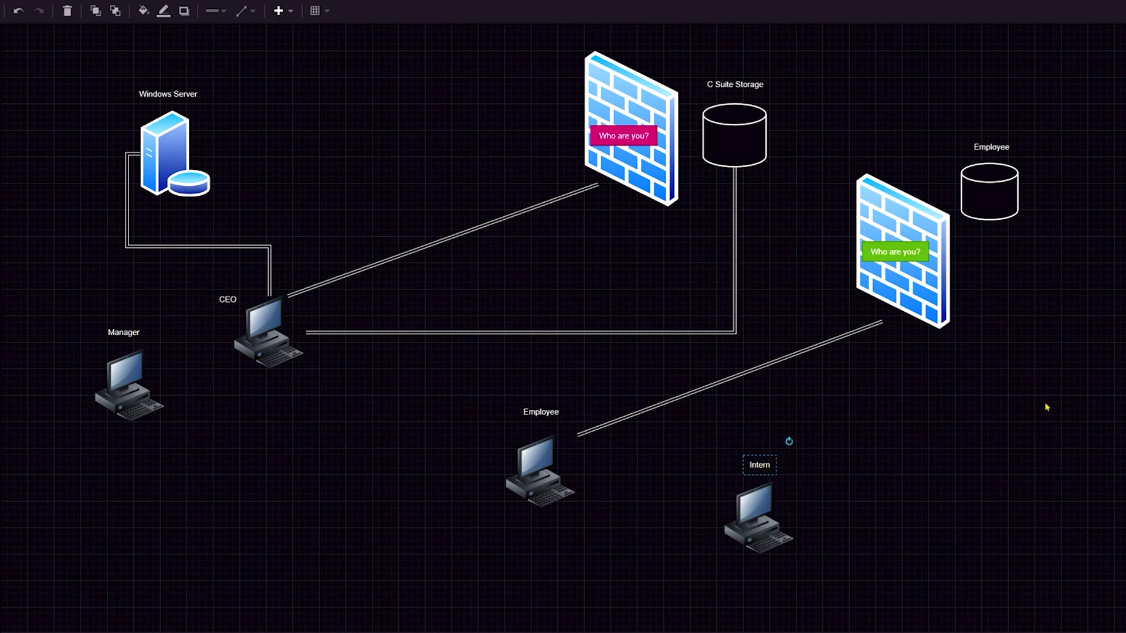
left_click(901, 506)
left_click(242, 10)
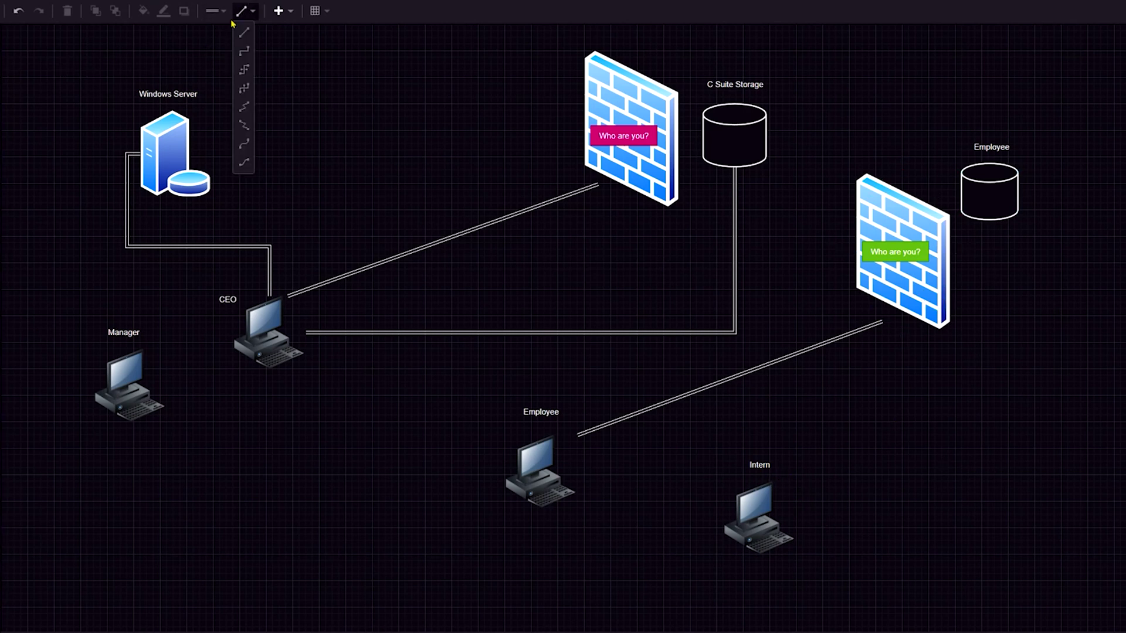
left_click(240, 34)
left_click(792, 499)
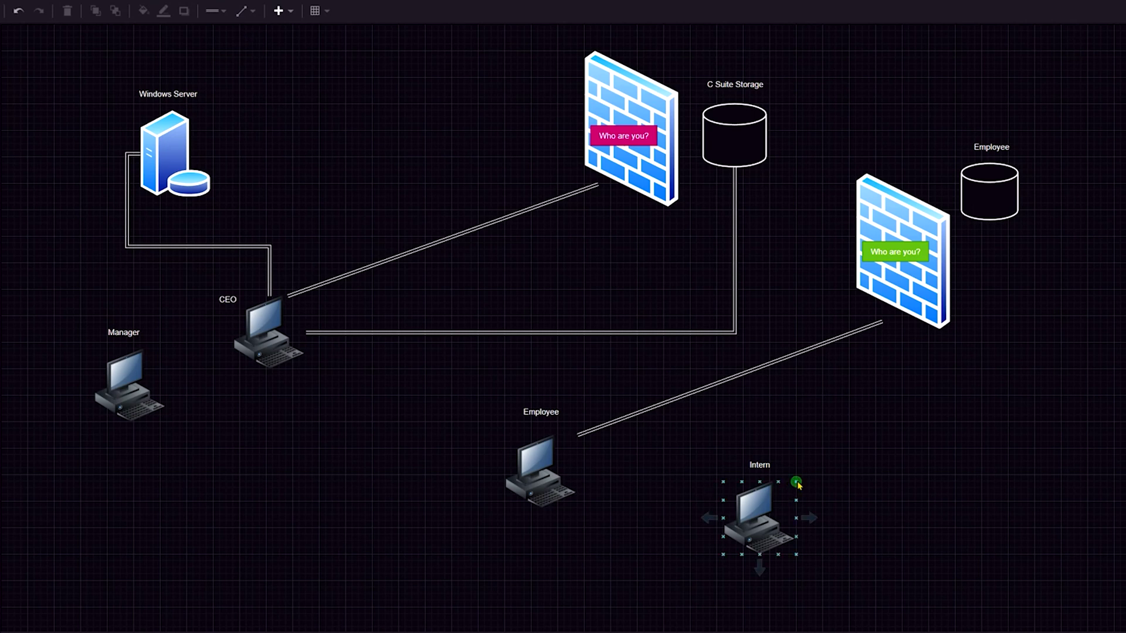
left_click_drag(796, 482, 921, 330)
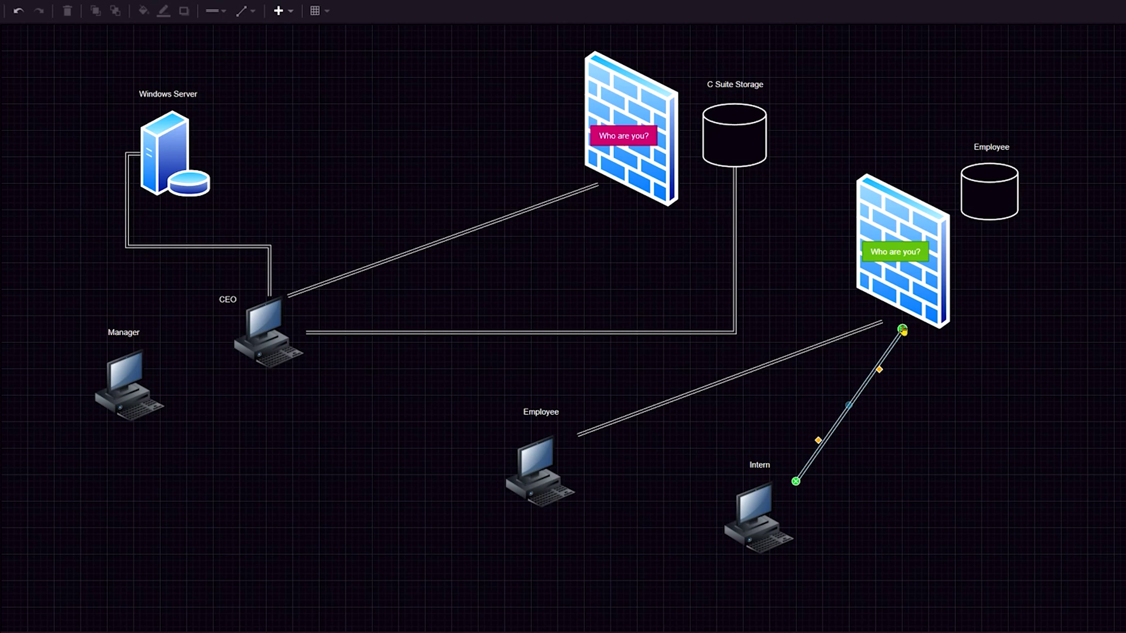
left_click(826, 407)
Step: With elbow routing, connect both the Intern and Employee computers to Employee storage
left_click(727, 513)
left_click(209, 467)
left_click(245, 20)
left_click(246, 49)
left_click(757, 505)
left_click_drag(794, 517, 989, 220)
left_click_drag(539, 516, 1014, 207)
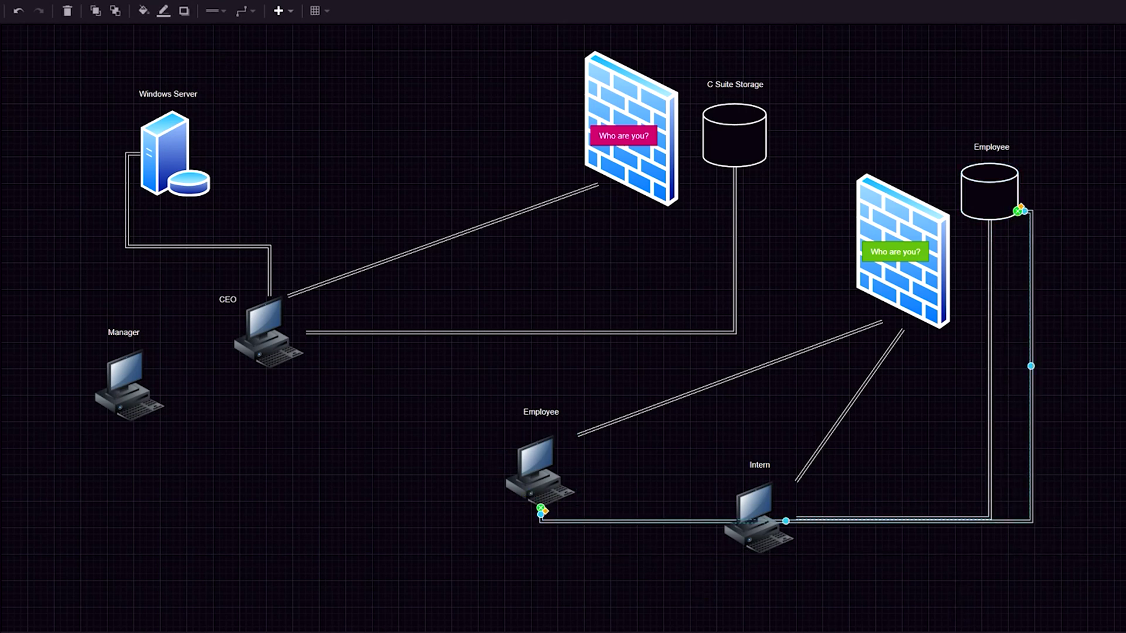
left_click(675, 573)
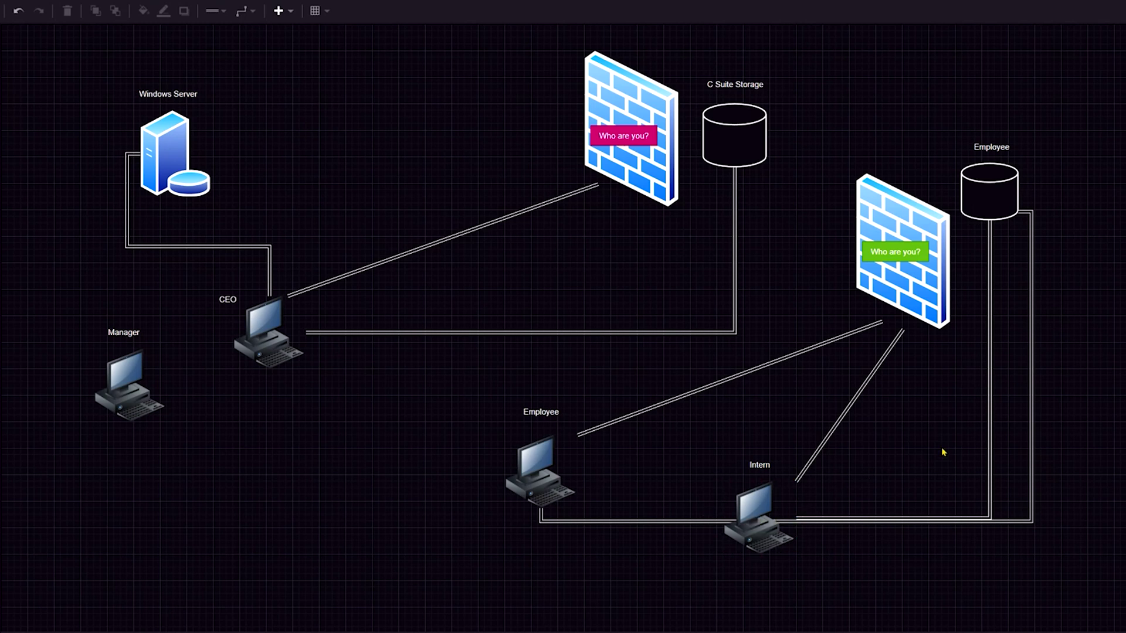
mouse_move(758, 515)
left_click(756, 465)
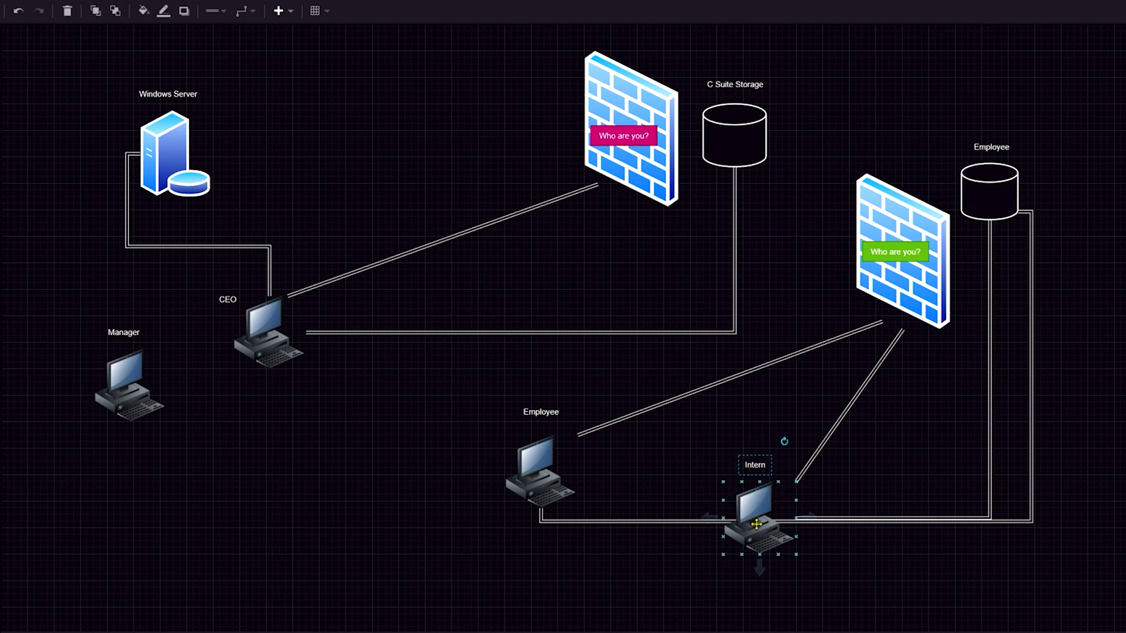
left_click(808, 573)
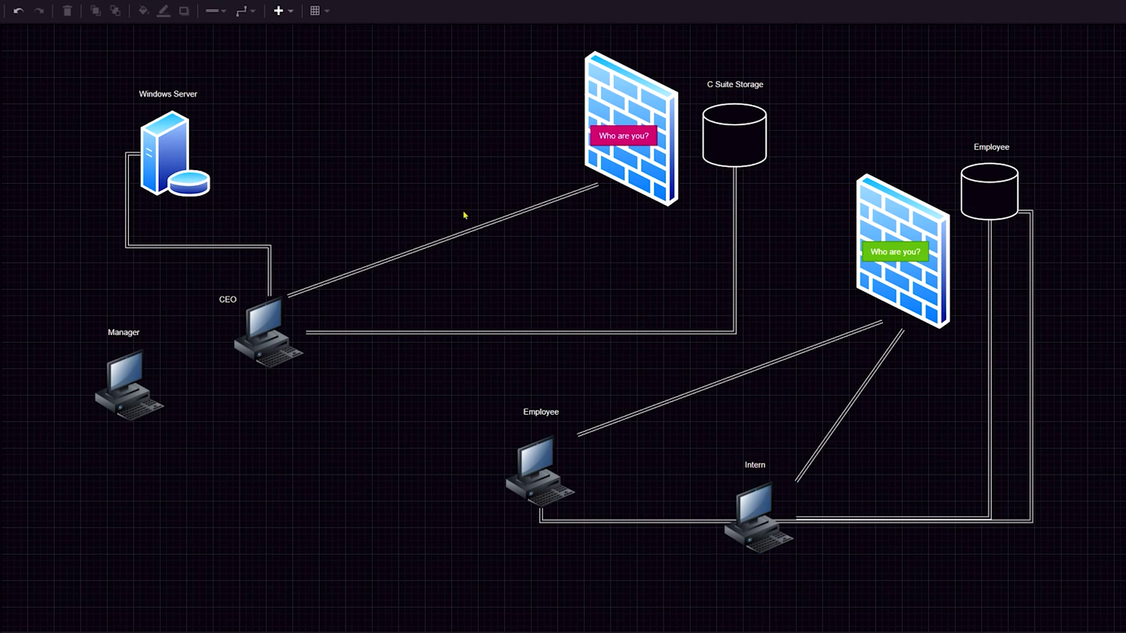
mouse_move(215, 149)
mouse_move(759, 500)
left_click(759, 510)
left_click(535, 250)
mouse_move(173, 115)
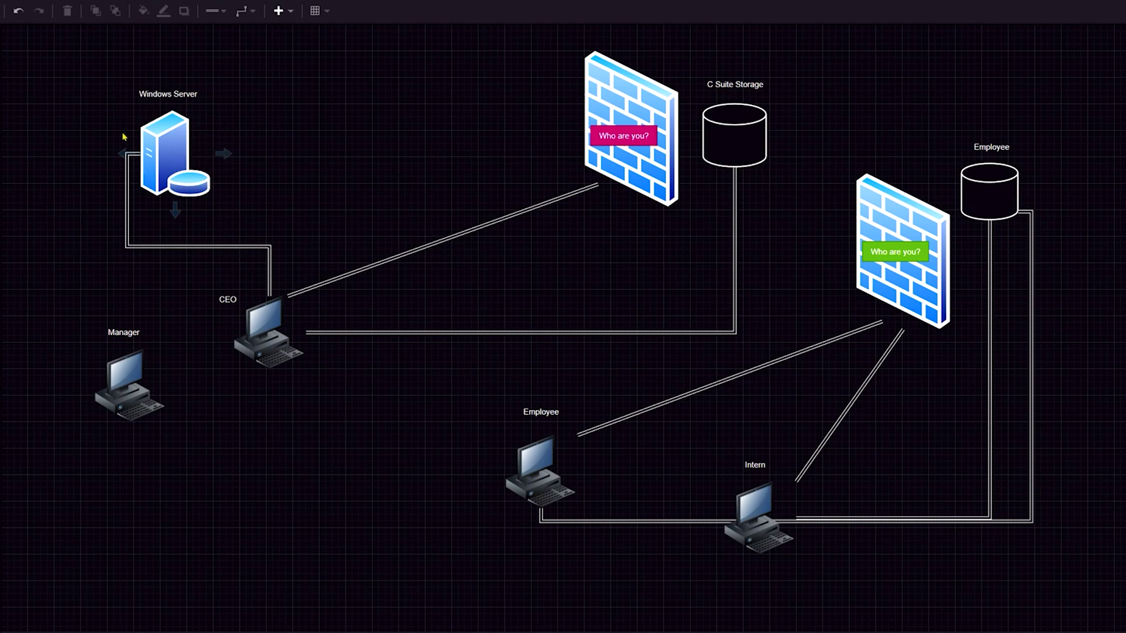